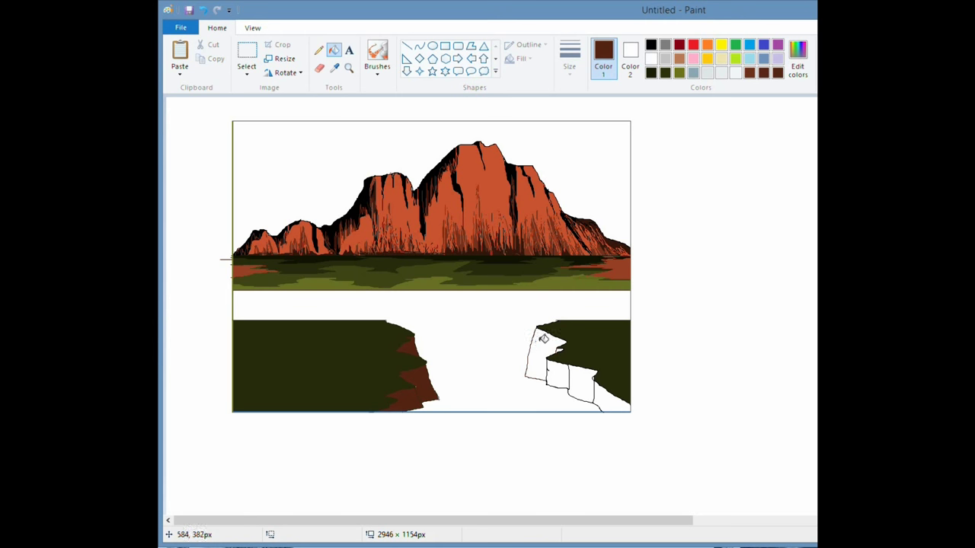
Fill the outlined cliff faces of the right riverbank with dark brown
{"action": "left_click", "coordinate": [541, 342]}
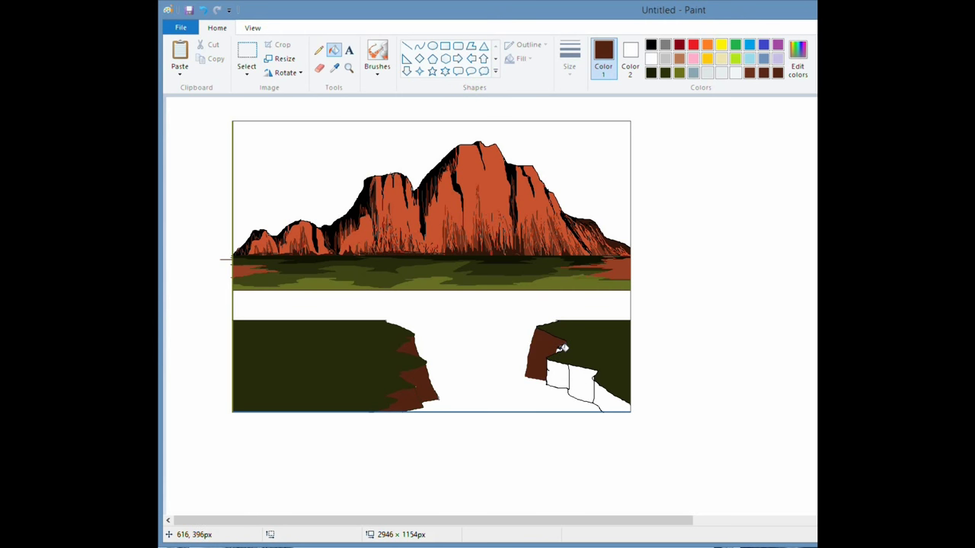
{"action": "left_click", "coordinate": [563, 372]}
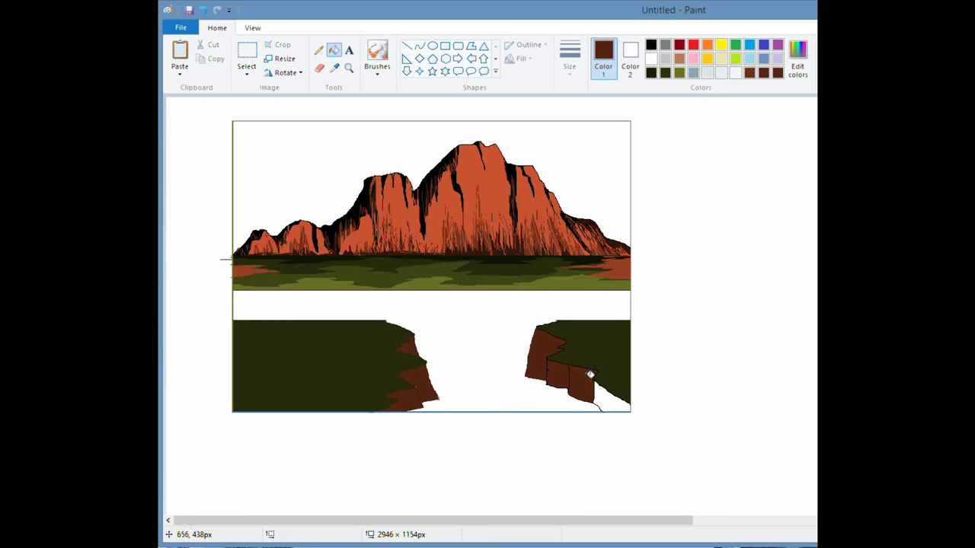
{"action": "left_click", "coordinate": [590, 375]}
{"action": "left_click", "coordinate": [607, 392]}
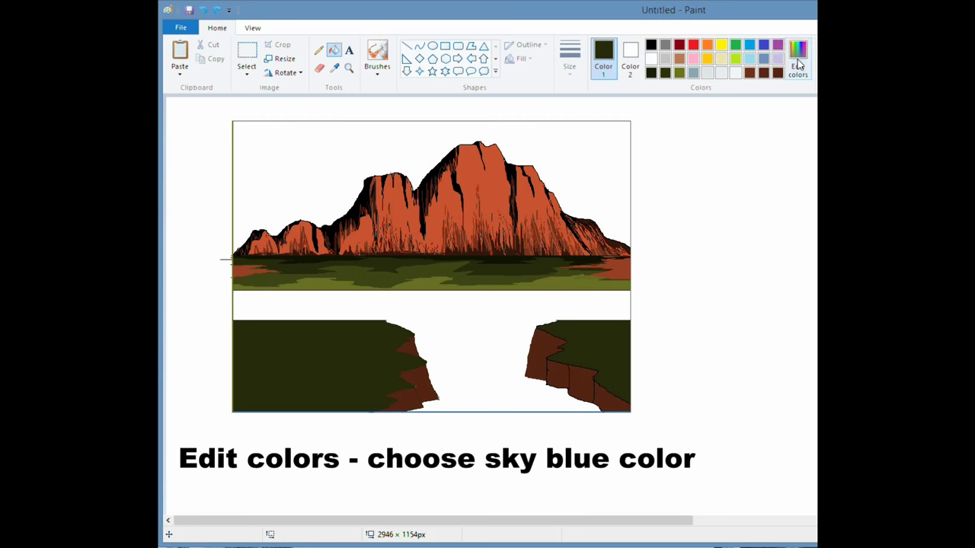
Mix a sky blue with RGB 139, 168, 178 and fill the white river area with it
{"action": "left_click", "coordinate": [798, 57]}
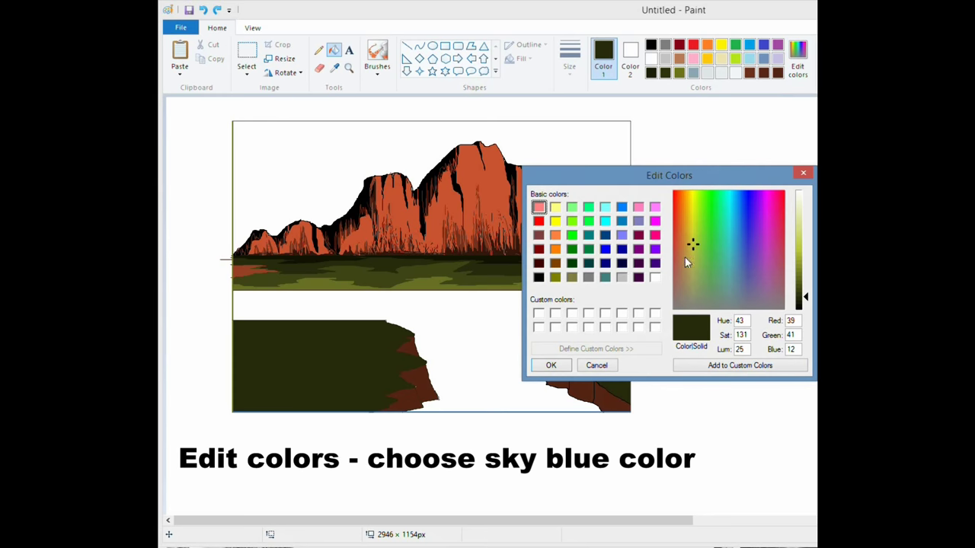
{"action": "left_click", "coordinate": [728, 249]}
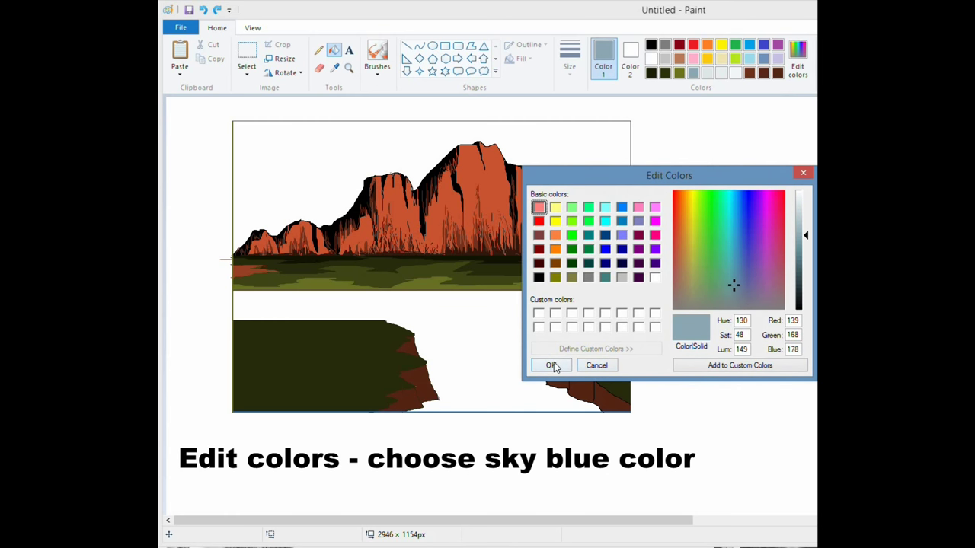
{"action": "left_click", "coordinate": [552, 366]}
{"action": "left_click", "coordinate": [477, 307]}
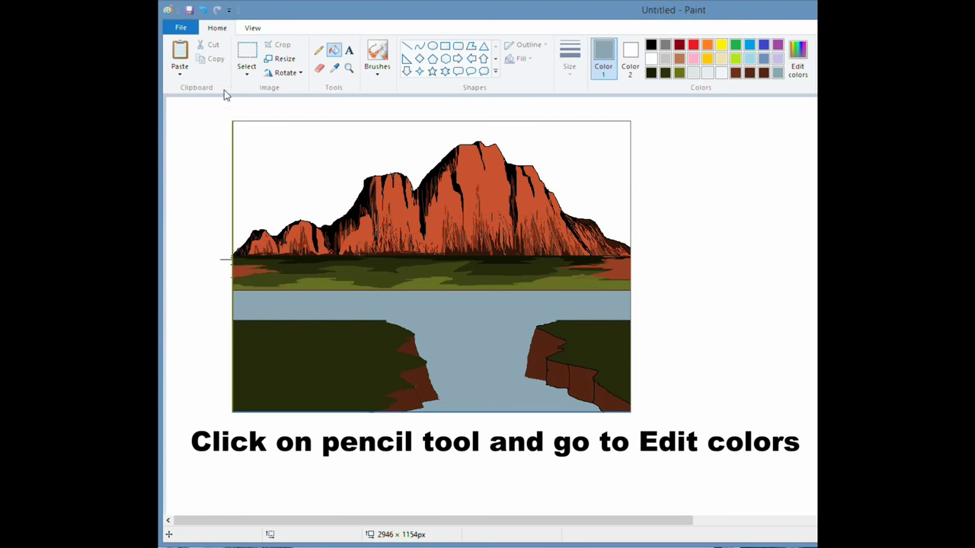
Outline the foam across the river and the jagged waterfall streaks between the banks with the Pencil in very light blue, RGB 247, 249, 249
{"action": "left_click", "coordinate": [318, 50]}
{"action": "left_click", "coordinate": [798, 57]}
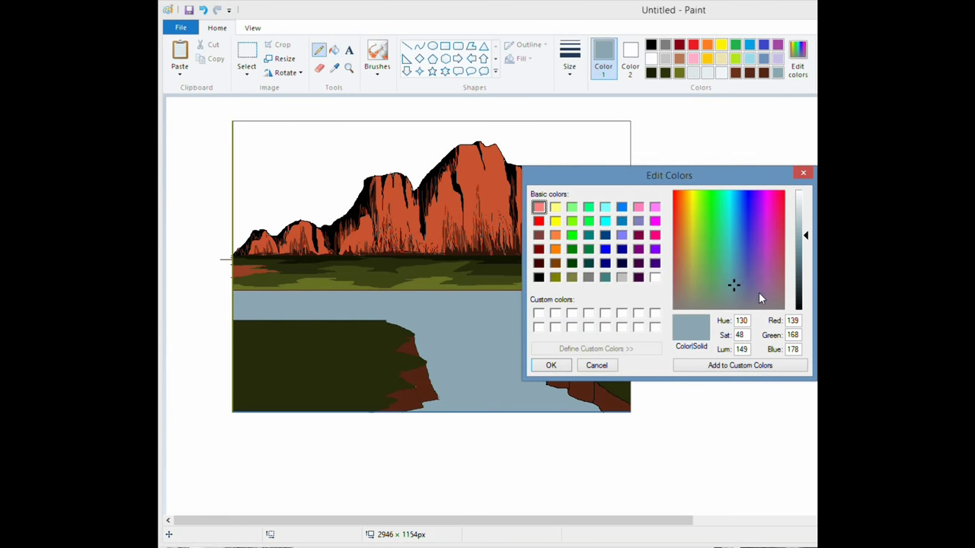
{"action": "left_click", "coordinate": [801, 196]}
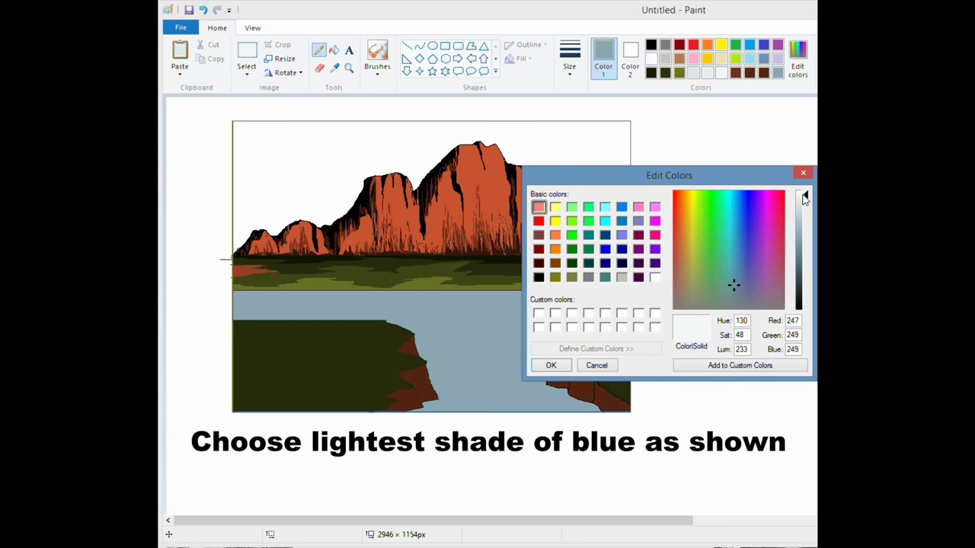
{"action": "left_click", "coordinate": [548, 366]}
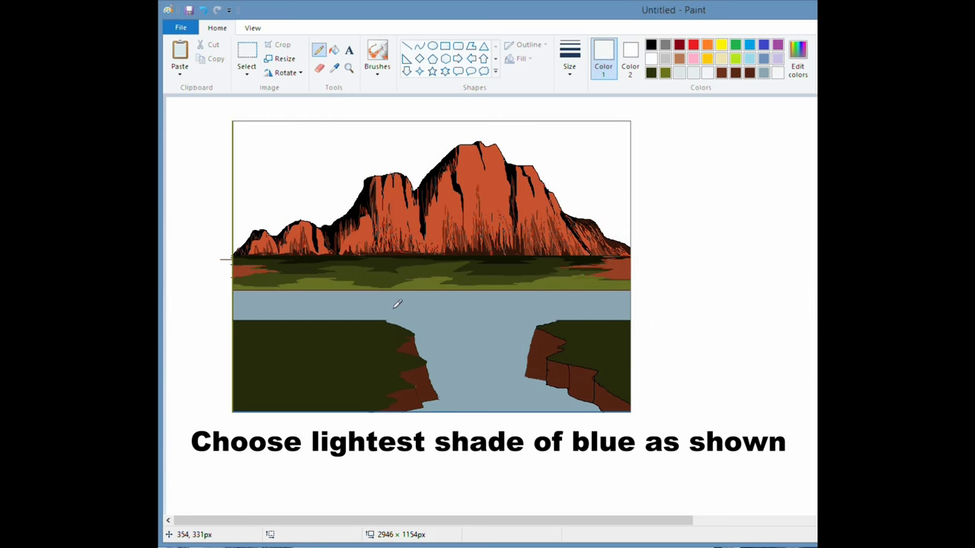
{"action": "mouse_move", "coordinate": [347, 303]}
{"action": "left_mouse_down"}
{"action": "mouse_move", "coordinate": [515, 295]}
{"action": "mouse_move", "coordinate": [579, 311]}
{"action": "left_mouse_up"}
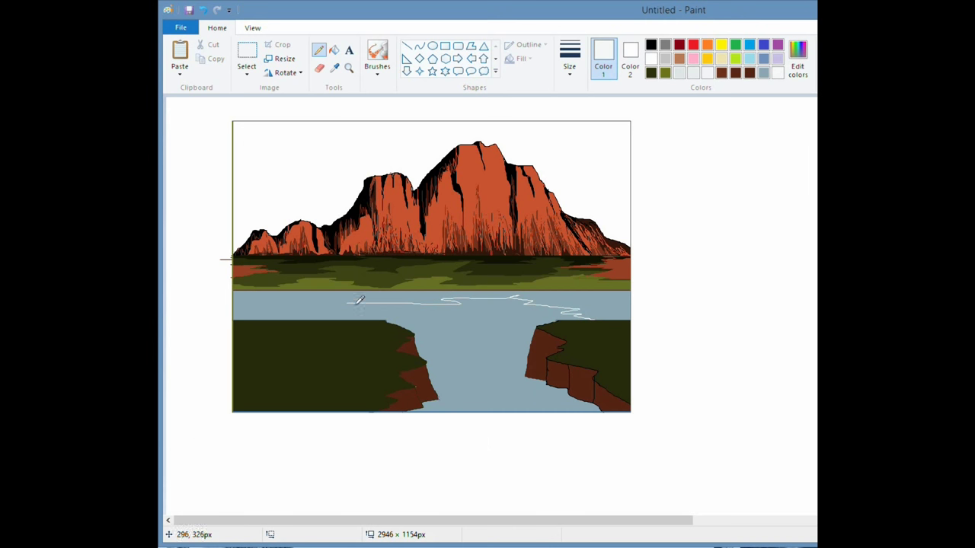
{"action": "mouse_move", "coordinate": [351, 299]}
{"action": "left_mouse_down"}
{"action": "mouse_move", "coordinate": [317, 312]}
{"action": "mouse_move", "coordinate": [304, 314]}
{"action": "left_mouse_up"}
{"action": "mouse_move", "coordinate": [418, 323]}
{"action": "left_mouse_down"}
{"action": "mouse_move", "coordinate": [449, 379]}
{"action": "mouse_move", "coordinate": [433, 324]}
{"action": "mouse_move", "coordinate": [447, 357]}
{"action": "mouse_move", "coordinate": [446, 325]}
{"action": "mouse_move", "coordinate": [466, 372]}
{"action": "mouse_move", "coordinate": [462, 326]}
{"action": "mouse_move", "coordinate": [470, 355]}
{"action": "mouse_move", "coordinate": [473, 325]}
{"action": "mouse_move", "coordinate": [489, 380]}
{"action": "mouse_move", "coordinate": [495, 326]}
{"action": "mouse_move", "coordinate": [498, 367]}
{"action": "mouse_move", "coordinate": [501, 329]}
{"action": "mouse_move", "coordinate": [509, 352]}
{"action": "mouse_move", "coordinate": [517, 327]}
{"action": "mouse_move", "coordinate": [517, 372]}
{"action": "mouse_move", "coordinate": [542, 319]}
{"action": "left_mouse_up"}
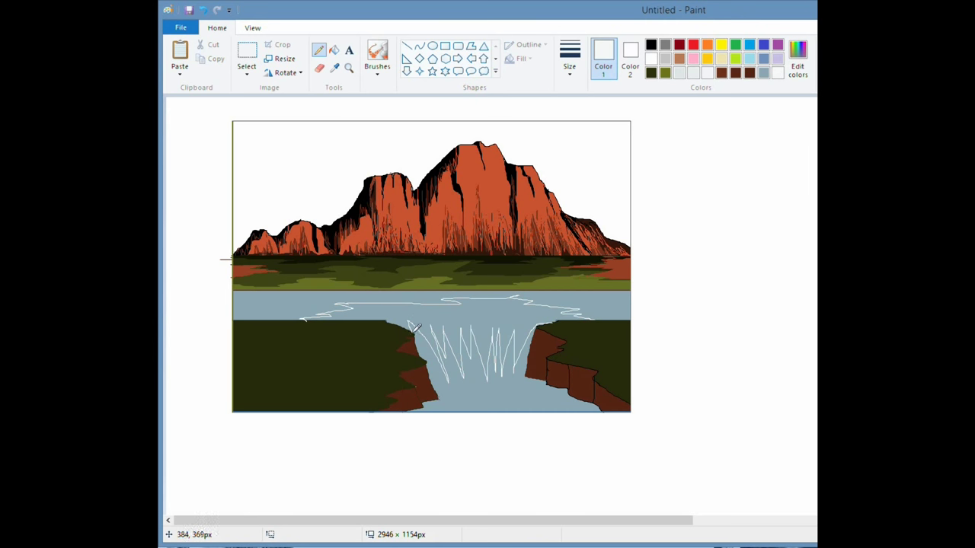
Fill the outlined foam and waterfall with the very light blue and pencil thin ripples at the foam's left end
{"action": "left_click", "coordinate": [335, 50]}
{"action": "left_click", "coordinate": [509, 314]}
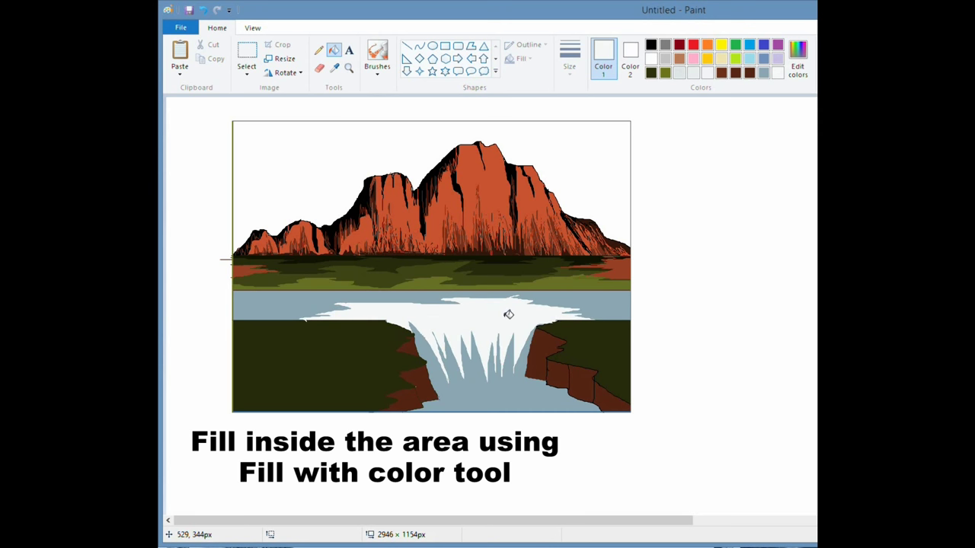
{"action": "left_click", "coordinate": [318, 51]}
{"action": "mouse_move", "coordinate": [277, 300]}
{"action": "left_mouse_down"}
{"action": "mouse_move", "coordinate": [331, 308]}
{"action": "mouse_move", "coordinate": [286, 307]}
{"action": "mouse_move", "coordinate": [341, 302]}
{"action": "left_mouse_up"}
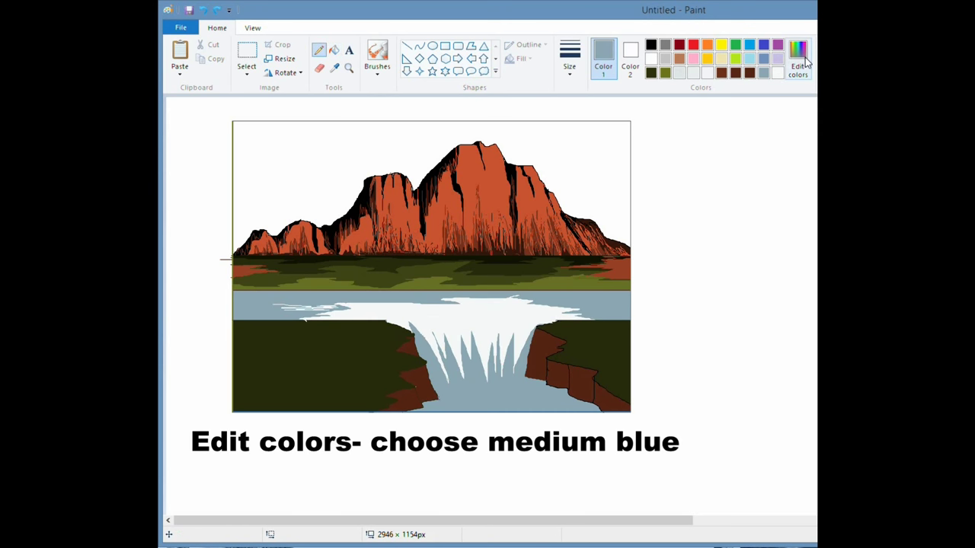
Mix a medium blue with RGB 100, 137, 149, then outline and fill ripples along the river's upper left edge
{"action": "left_click", "coordinate": [797, 58]}
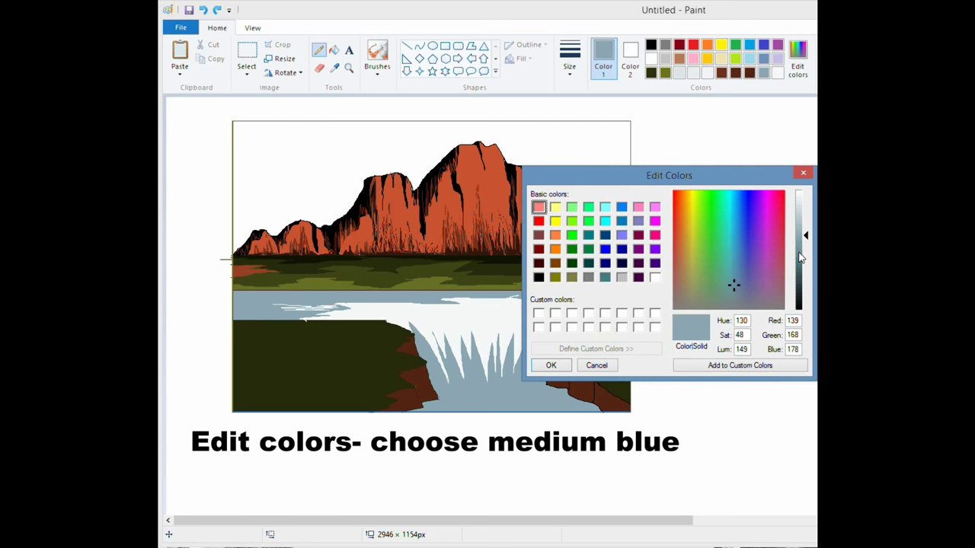
{"action": "left_click", "coordinate": [800, 258]}
{"action": "left_click", "coordinate": [551, 366]}
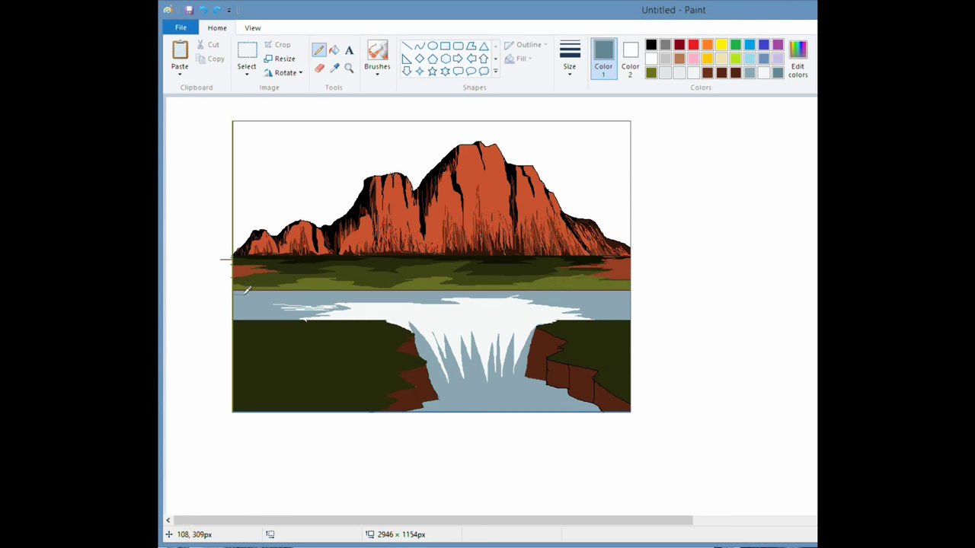
{"action": "left_click_drag", "start_coordinate": [270, 295], "coordinate": [335, 291]}
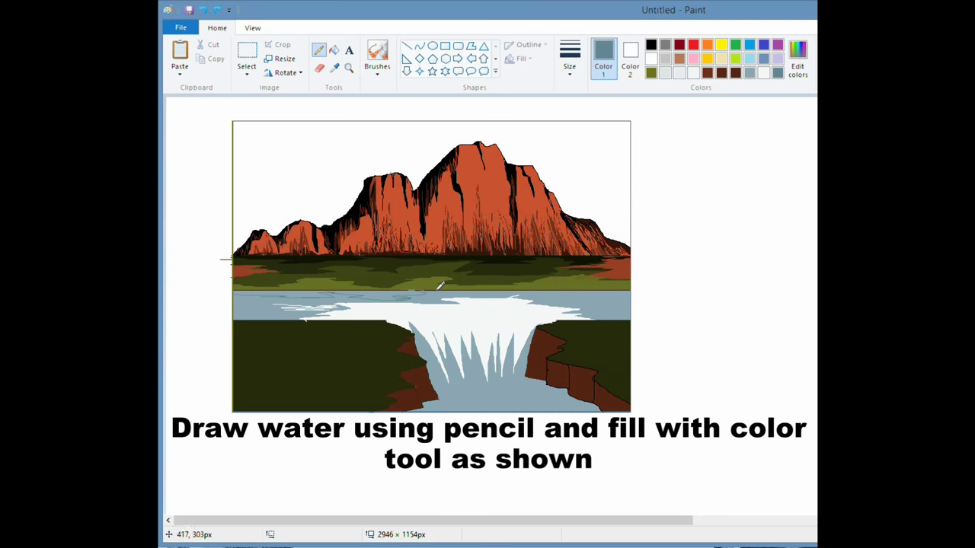
{"action": "left_click", "coordinate": [334, 50]}
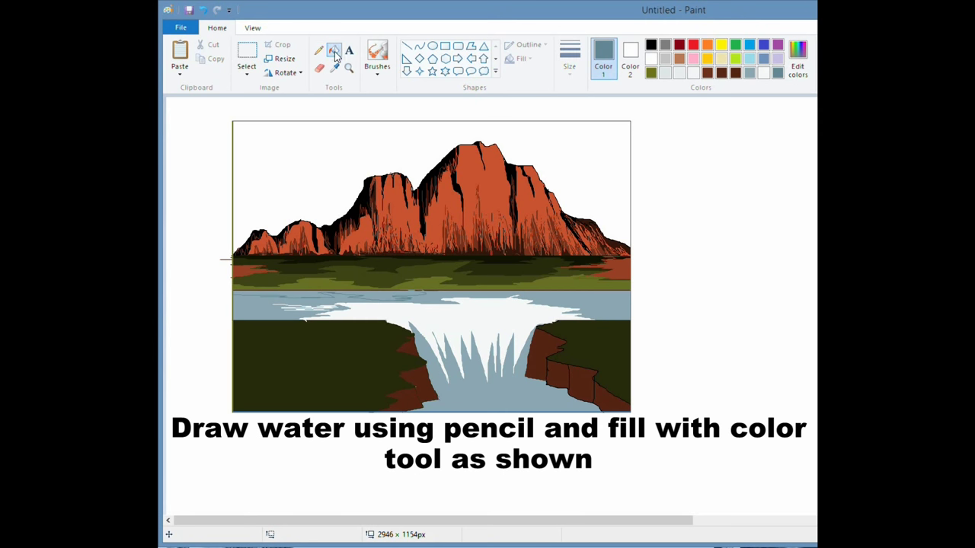
{"action": "left_click", "coordinate": [300, 291]}
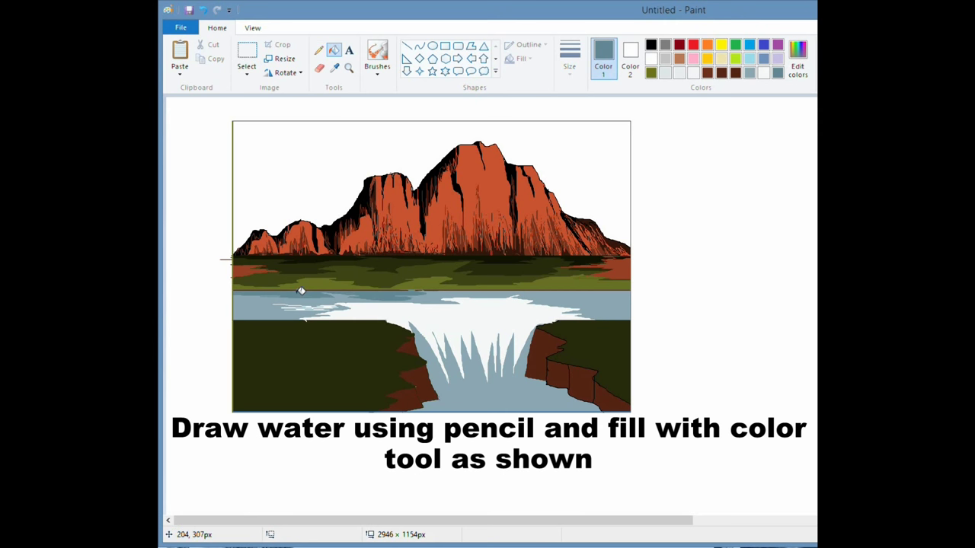
Outline and fill matching medium-blue ripples along the river's upper right edge
{"action": "left_click", "coordinate": [319, 51]}
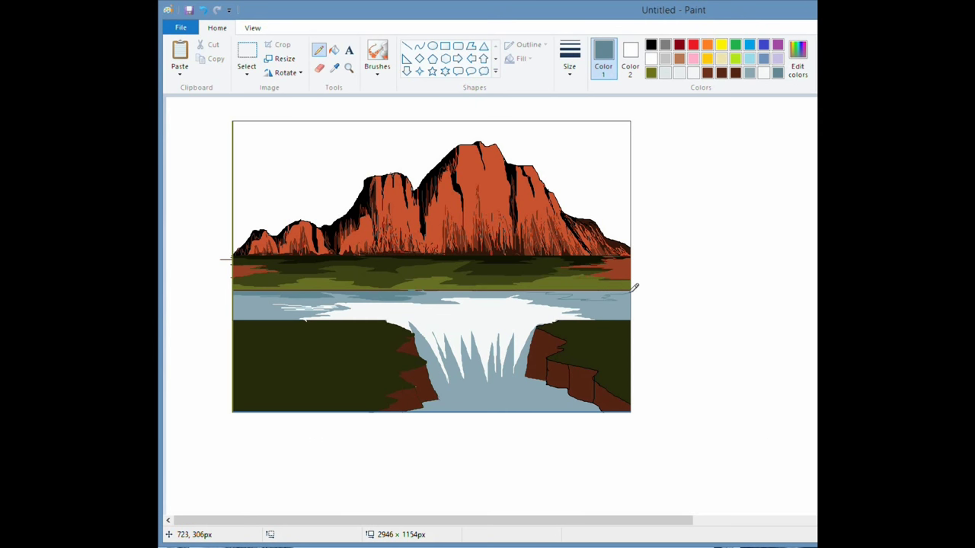
{"action": "left_click", "coordinate": [334, 50]}
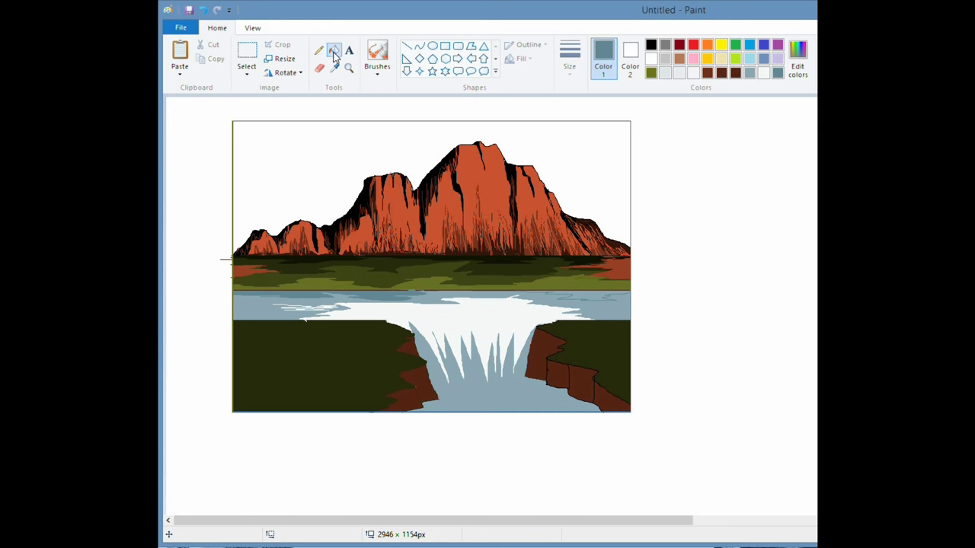
{"action": "left_click", "coordinate": [592, 288]}
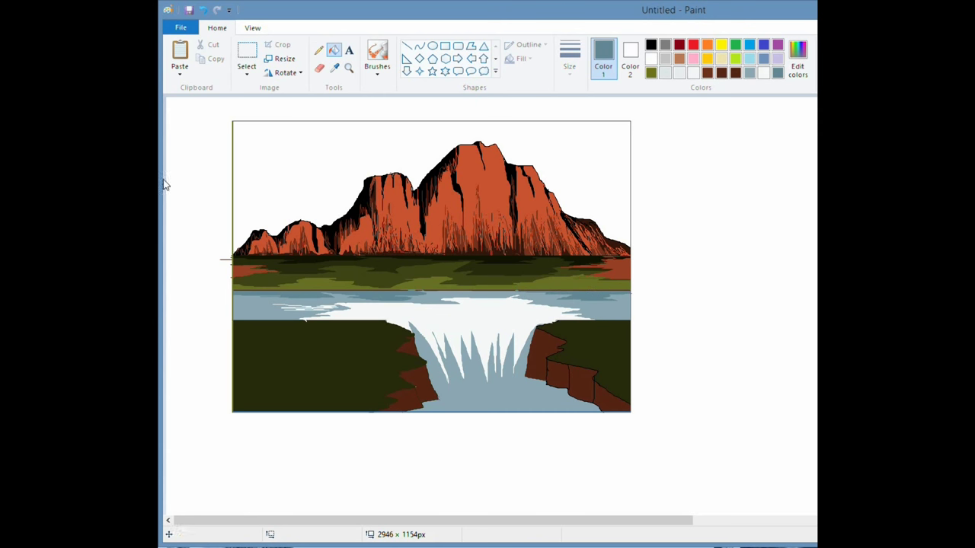
Darken the sampled foam colour to RGB 219, 227, 227, then outline and fill shading patches within the foam above the waterfall
{"action": "left_click", "coordinate": [318, 50]}
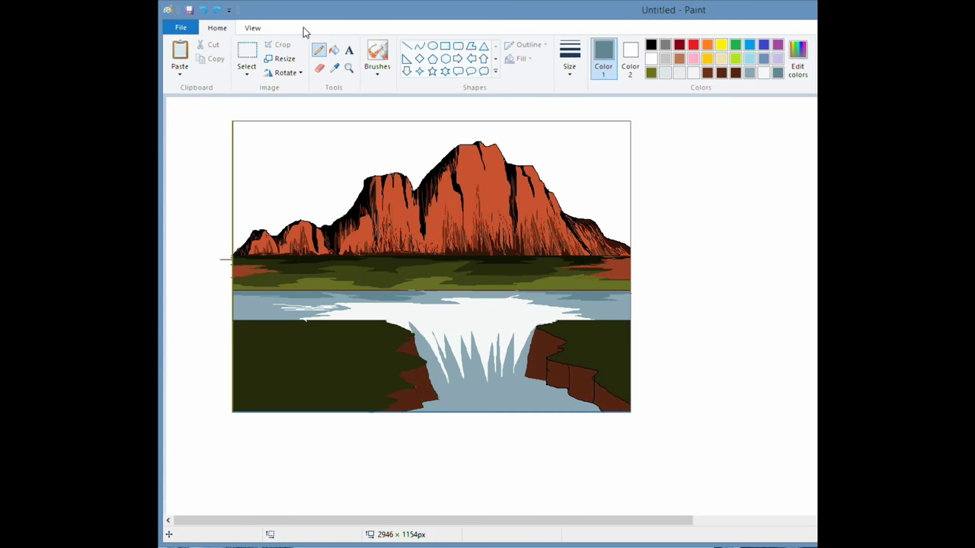
{"action": "left_click", "coordinate": [337, 68]}
{"action": "left_click", "coordinate": [336, 68]}
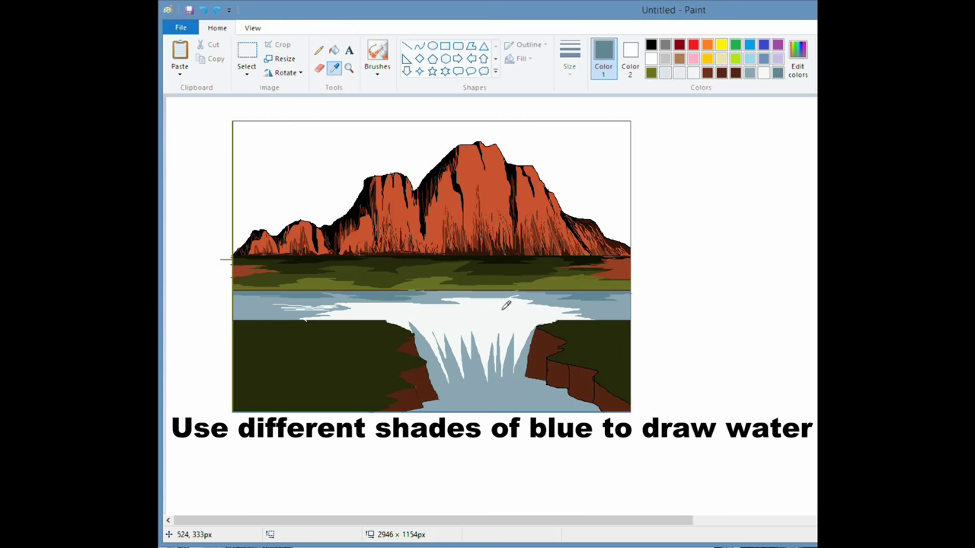
{"action": "left_click", "coordinate": [505, 305]}
{"action": "left_click", "coordinate": [797, 58]}
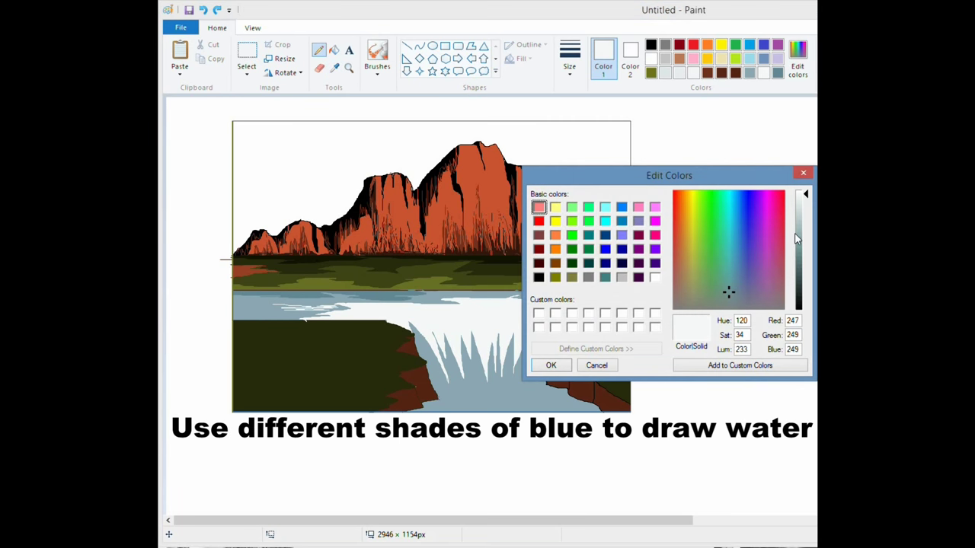
{"action": "left_click", "coordinate": [803, 213]}
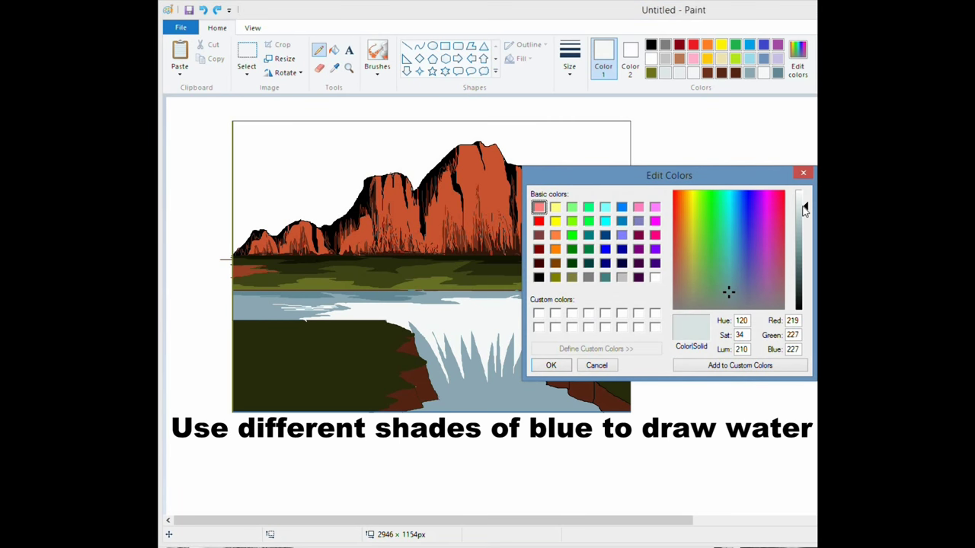
{"action": "left_click", "coordinate": [551, 366]}
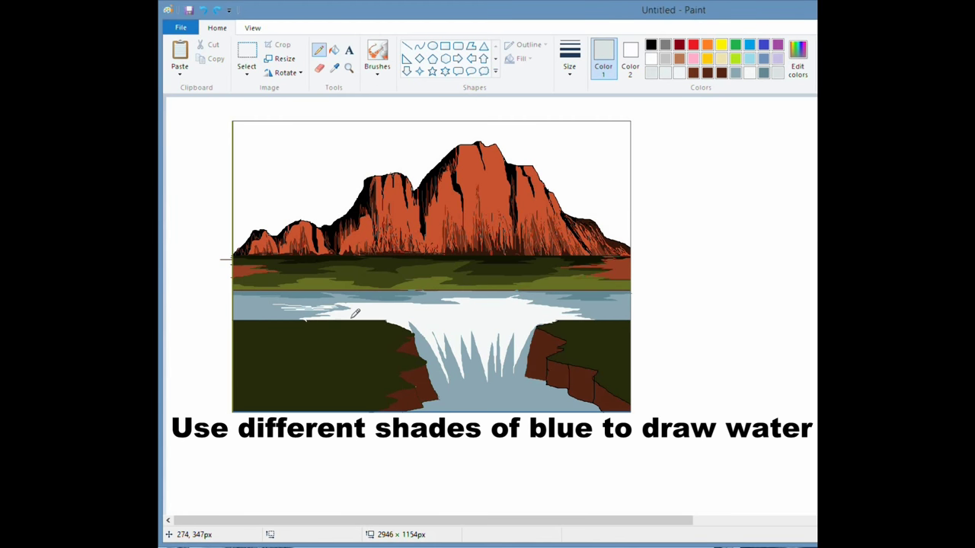
{"action": "mouse_move", "coordinate": [351, 318]}
{"action": "left_mouse_down"}
{"action": "mouse_move", "coordinate": [515, 301]}
{"action": "mouse_move", "coordinate": [568, 315]}
{"action": "left_mouse_up"}
{"action": "left_click", "coordinate": [334, 49]}
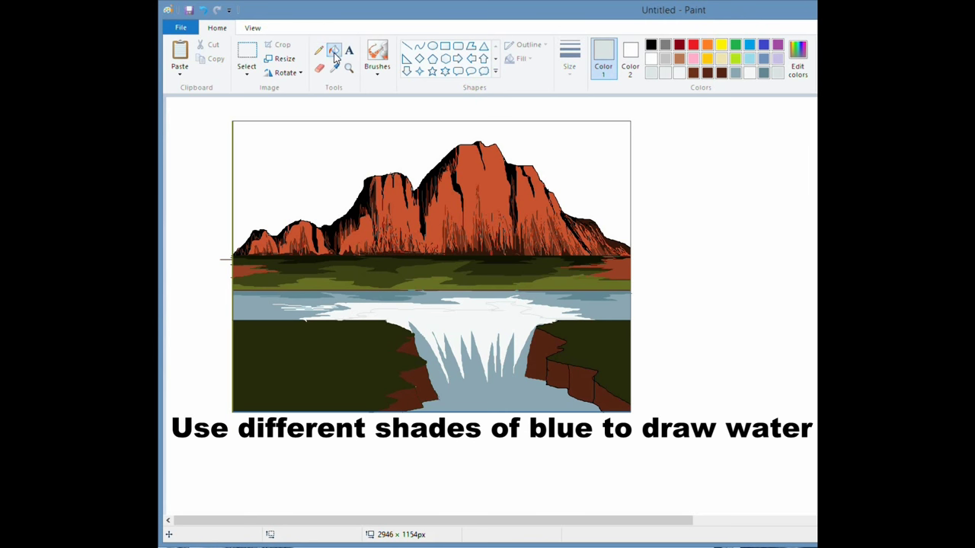
{"action": "left_click", "coordinate": [367, 305]}
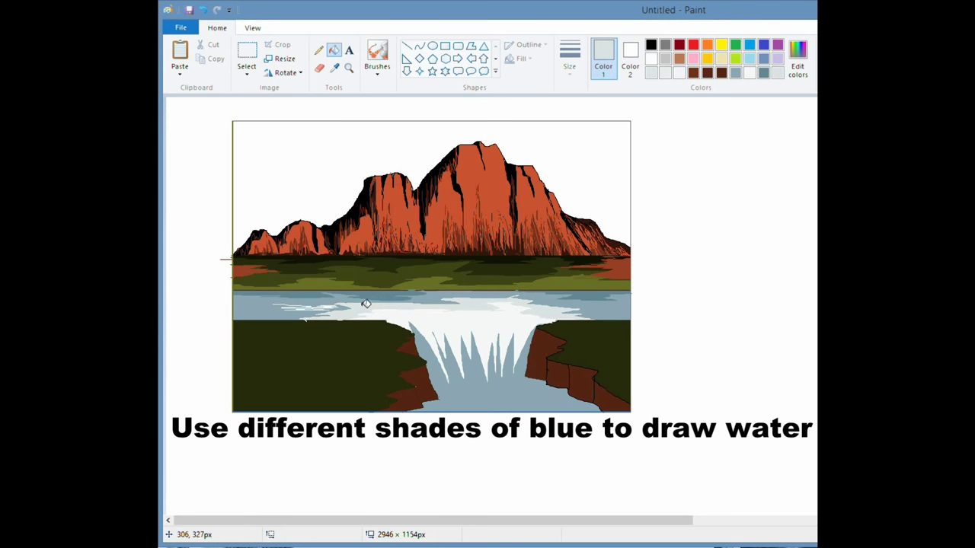
Sample the medium-blue ripple colour and darken it to RGB 85, 117, 128
{"action": "left_click", "coordinate": [336, 67]}
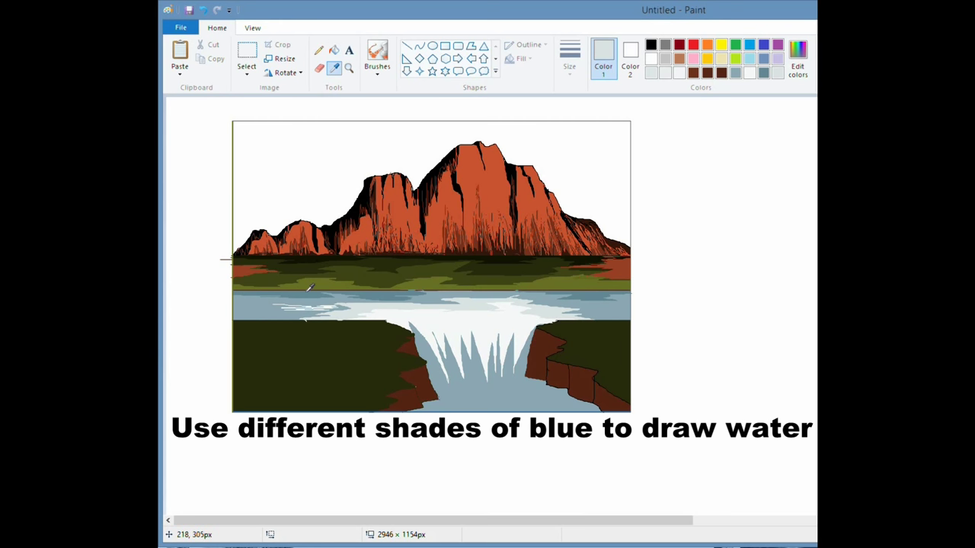
{"action": "left_click", "coordinate": [308, 289]}
{"action": "left_click", "coordinate": [798, 57]}
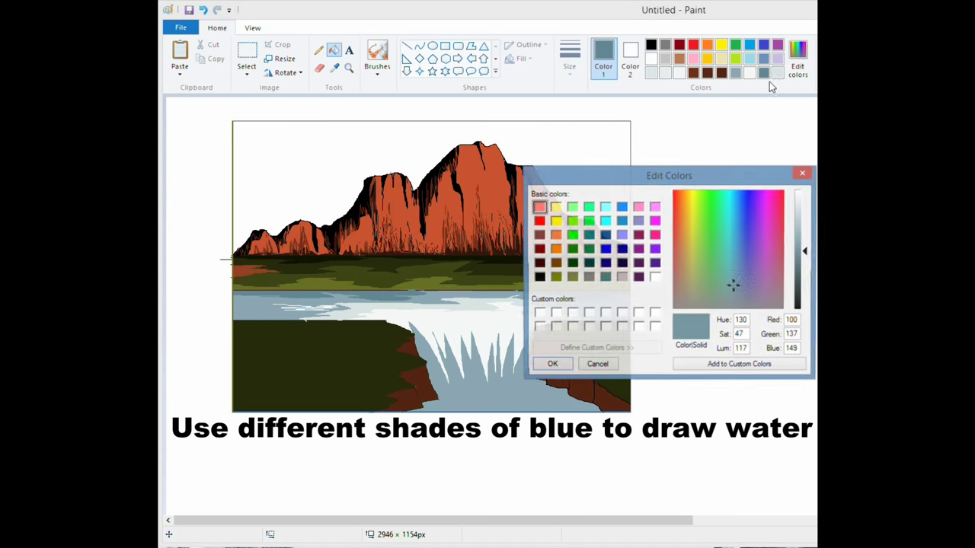
{"action": "left_click", "coordinate": [802, 262]}
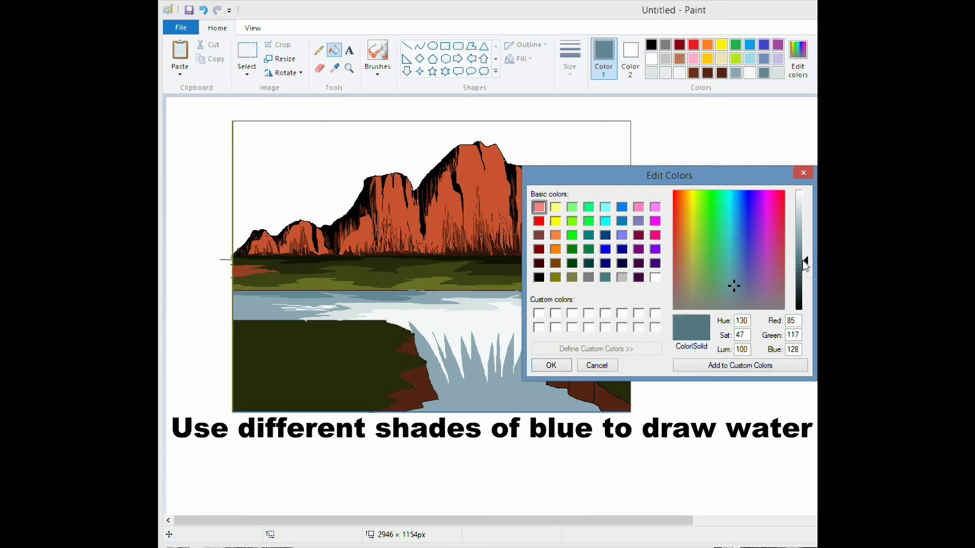
{"action": "left_click", "coordinate": [551, 366]}
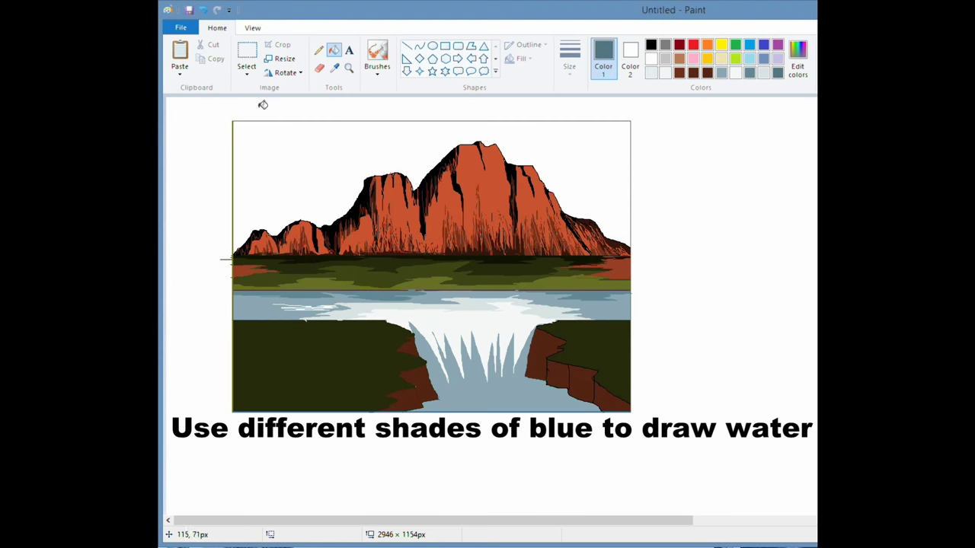
Outline ripples along the river's far left end in pencil and fill them with the dark blue
{"action": "left_click", "coordinate": [319, 50]}
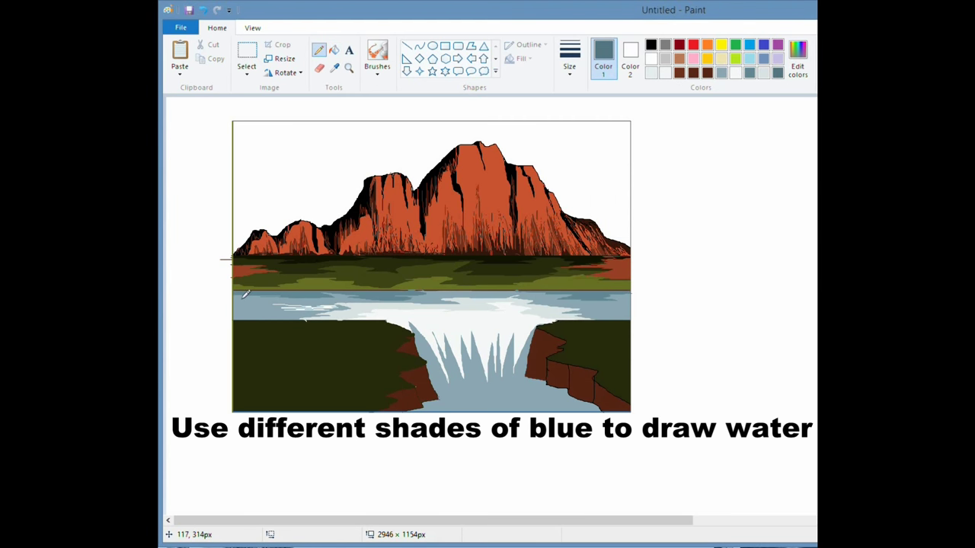
{"action": "left_click_drag", "start_coordinate": [237, 305], "coordinate": [306, 294]}
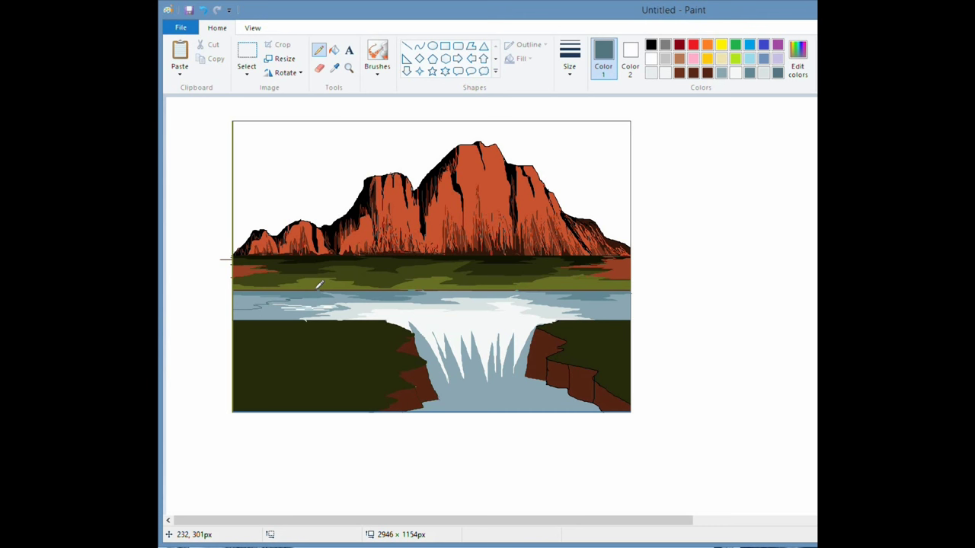
{"action": "left_click", "coordinate": [333, 49]}
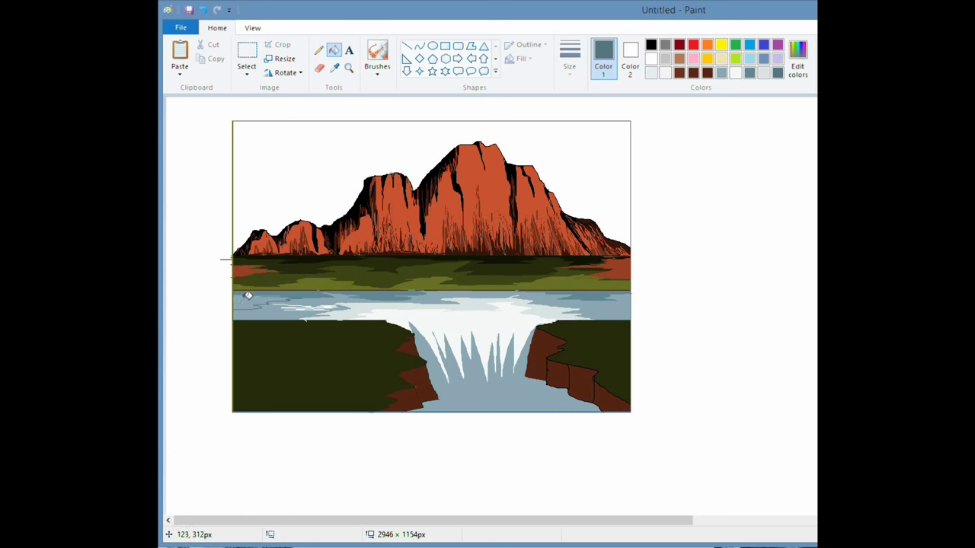
{"action": "left_click", "coordinate": [248, 299]}
{"action": "left_click", "coordinate": [289, 293]}
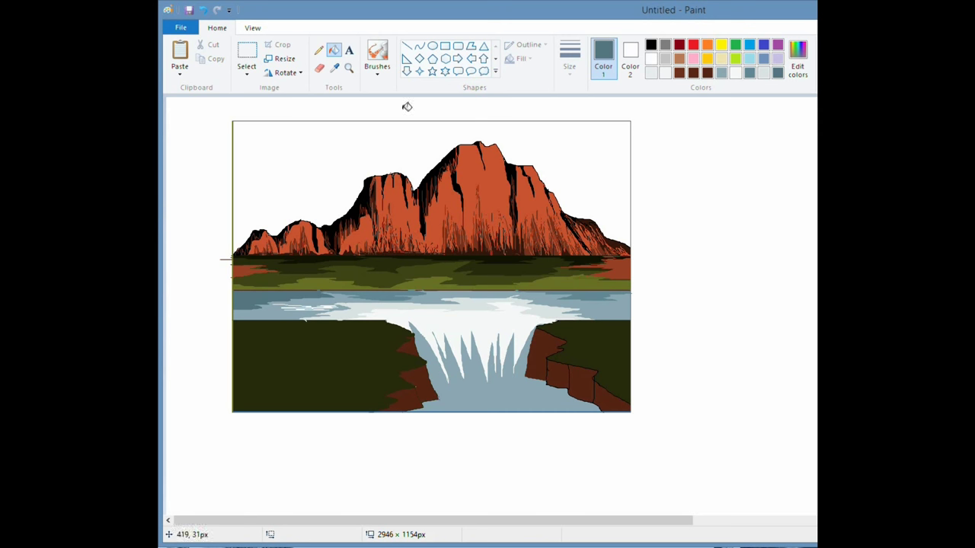
Outline and fill matching dark-blue ripples at the river's far right end
{"action": "left_click", "coordinate": [334, 67]}
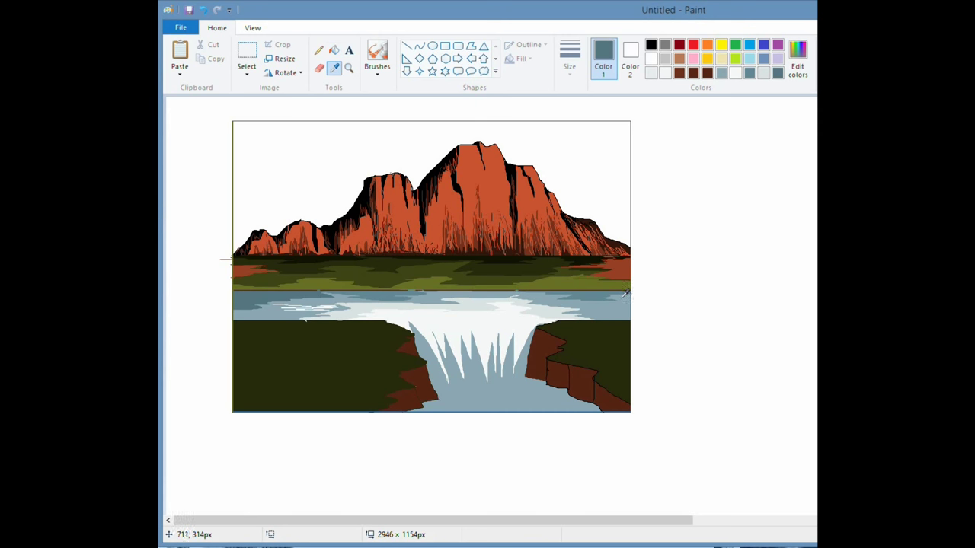
{"action": "left_click", "coordinate": [318, 50]}
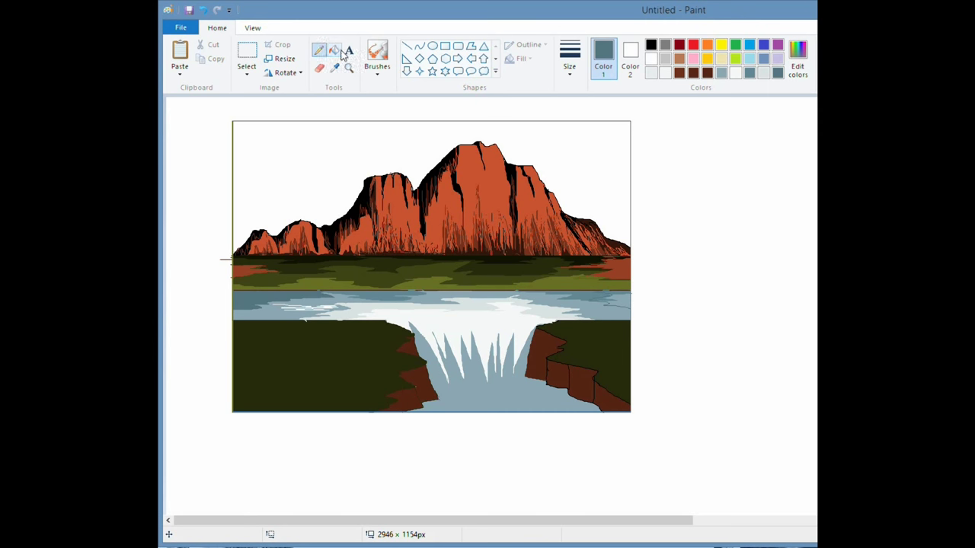
{"action": "left_click", "coordinate": [339, 51]}
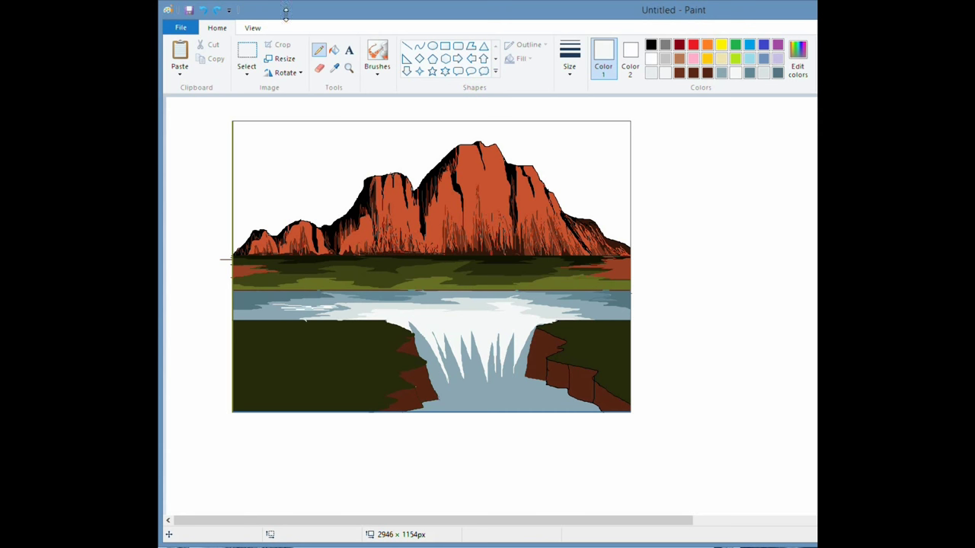
Sample a colour from the waterfall, then pencil and fill an extra streak along its left edge
{"action": "left_click", "coordinate": [334, 67]}
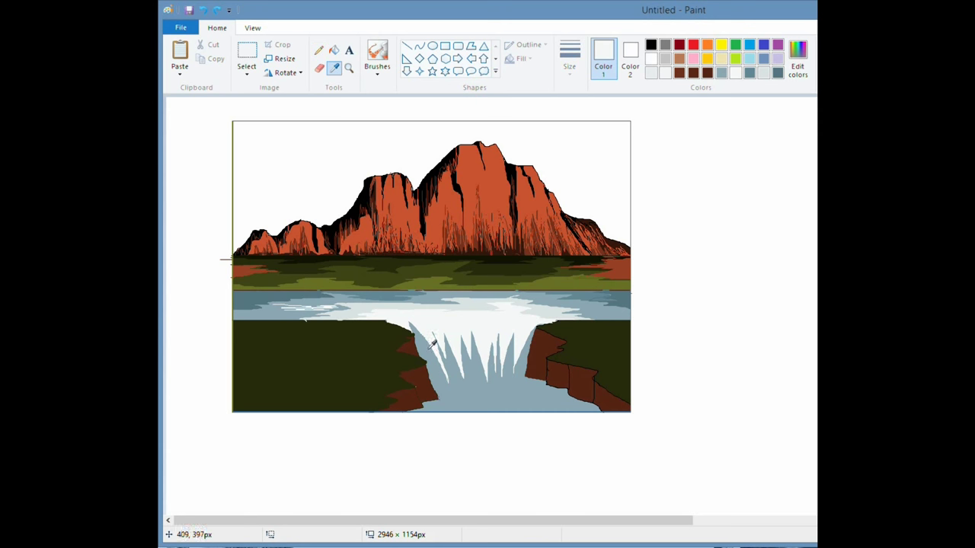
{"action": "left_click", "coordinate": [428, 329]}
{"action": "mouse_move", "coordinate": [418, 330]}
{"action": "left_mouse_down"}
{"action": "mouse_move", "coordinate": [439, 385]}
{"action": "mouse_move", "coordinate": [430, 338]}
{"action": "left_mouse_up"}
{"action": "left_click", "coordinate": [334, 51]}
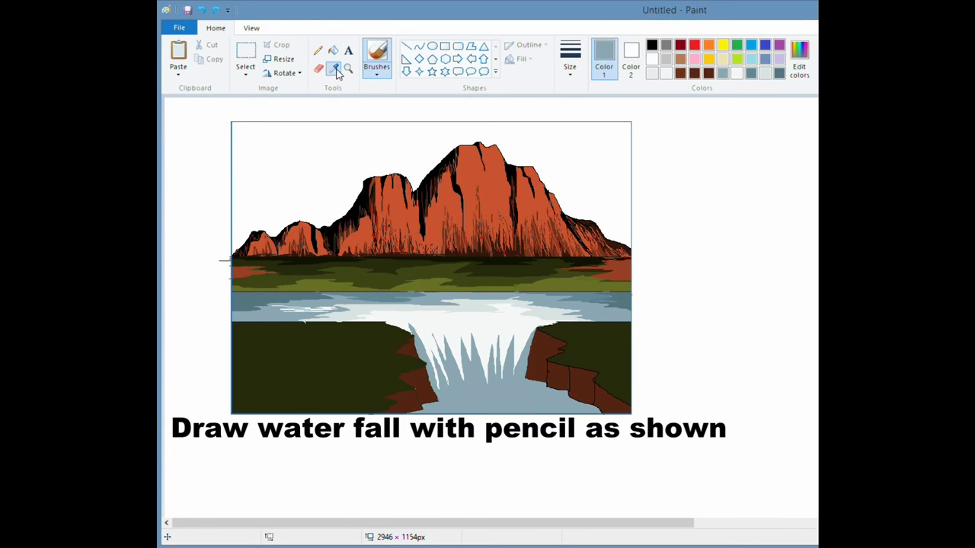
Sample the very light foam colour and pencil downward streaks across the whole waterfall with the second-thinnest line size
{"action": "left_click", "coordinate": [336, 70]}
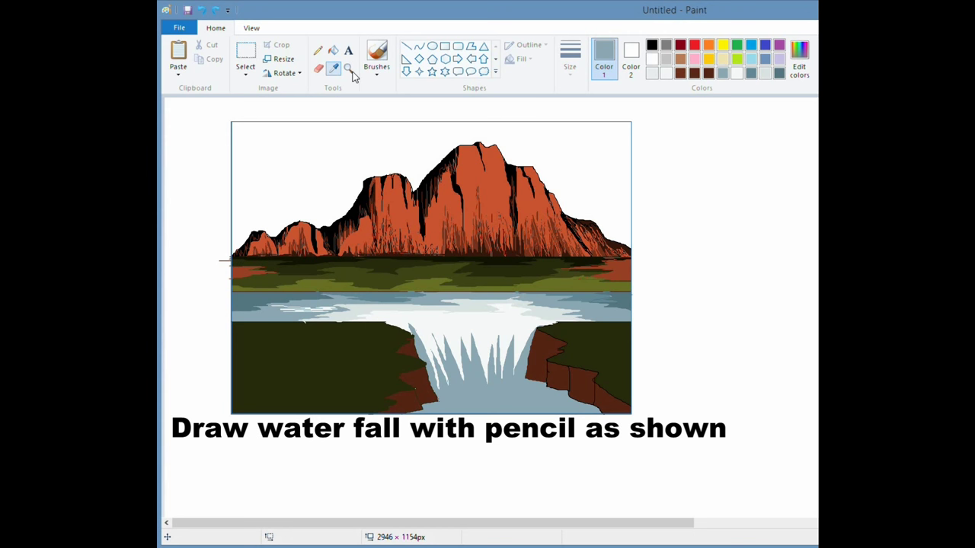
{"action": "left_click", "coordinate": [496, 329]}
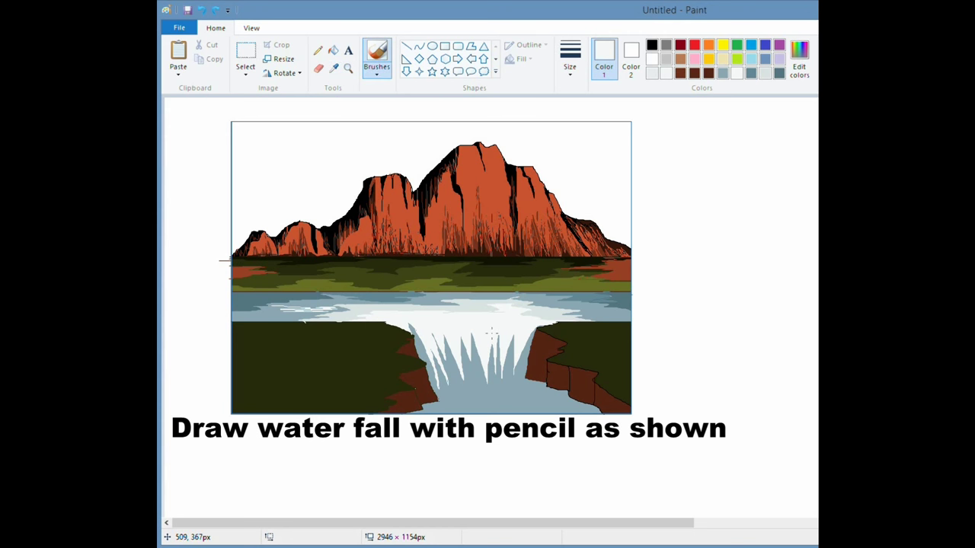
{"action": "left_click", "coordinate": [319, 51]}
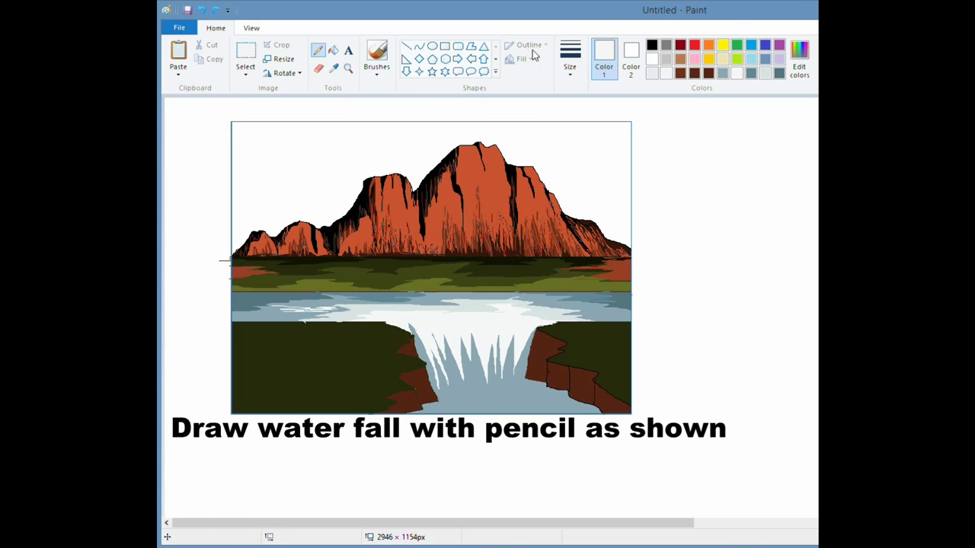
{"action": "left_click", "coordinate": [570, 60]}
{"action": "left_click", "coordinate": [577, 121]}
{"action": "mouse_move", "coordinate": [471, 332]}
{"action": "left_mouse_down"}
{"action": "mouse_move", "coordinate": [476, 375]}
{"action": "mouse_move", "coordinate": [491, 387]}
{"action": "left_mouse_up"}
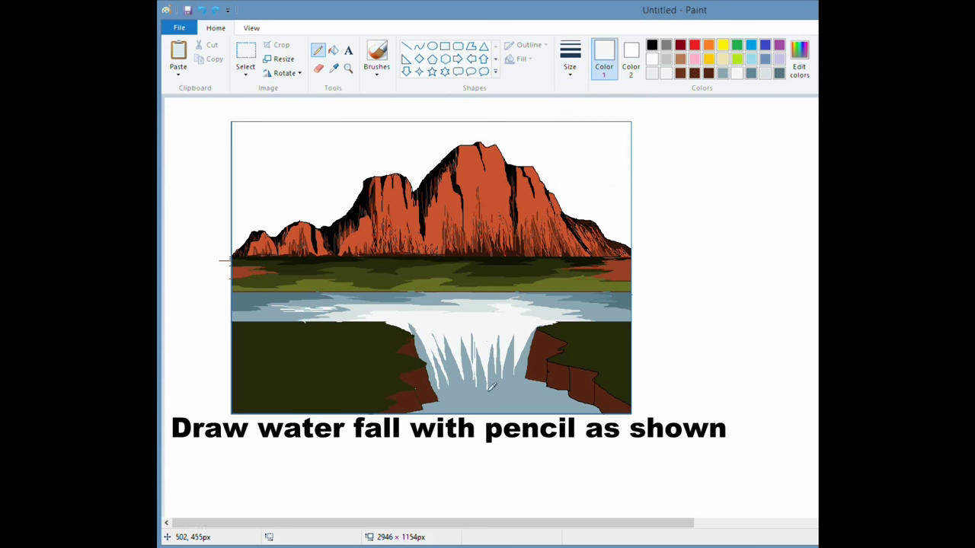
{"action": "mouse_move", "coordinate": [482, 342]}
{"action": "left_mouse_down"}
{"action": "mouse_move", "coordinate": [492, 384]}
{"action": "mouse_move", "coordinate": [512, 338]}
{"action": "mouse_move", "coordinate": [500, 385]}
{"action": "left_mouse_up"}
{"action": "mouse_move", "coordinate": [509, 339]}
{"action": "left_mouse_down"}
{"action": "mouse_move", "coordinate": [509, 379]}
{"action": "mouse_move", "coordinate": [524, 334]}
{"action": "mouse_move", "coordinate": [521, 397]}
{"action": "left_mouse_up"}
{"action": "mouse_move", "coordinate": [461, 343]}
{"action": "left_mouse_down"}
{"action": "mouse_move", "coordinate": [474, 395]}
{"action": "mouse_move", "coordinate": [451, 385]}
{"action": "left_mouse_up"}
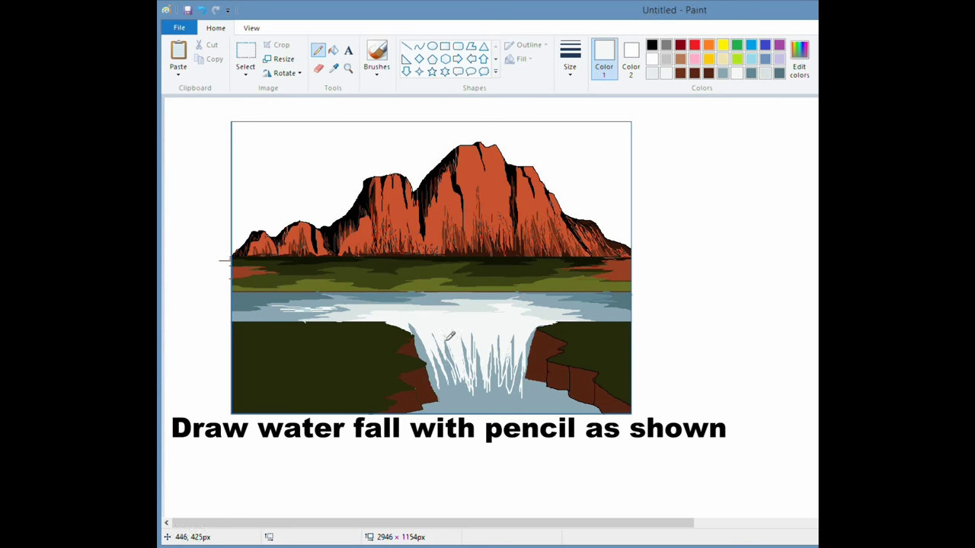
{"action": "left_click_drag", "start_coordinate": [448, 324], "coordinate": [453, 390]}
{"action": "mouse_move", "coordinate": [445, 348]}
{"action": "left_mouse_down"}
{"action": "mouse_move", "coordinate": [455, 394]}
{"action": "mouse_move", "coordinate": [438, 356]}
{"action": "left_mouse_up"}
{"action": "left_click_drag", "start_coordinate": [419, 321], "coordinate": [425, 355]}
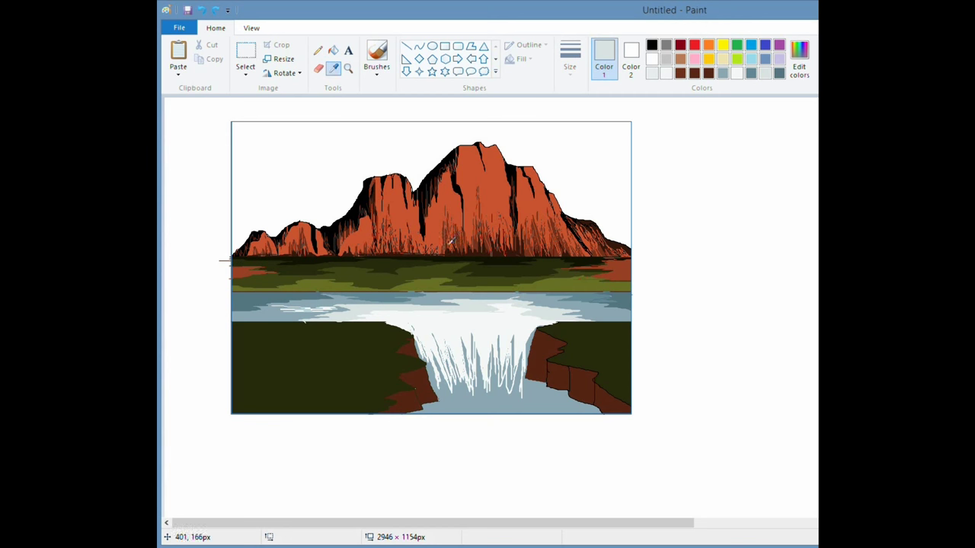
Using the sampled pale foam-shading blue, draw a horizontal line about 306 px long across the waterfall's brink and fill the foam above it
{"action": "left_click", "coordinate": [460, 303]}
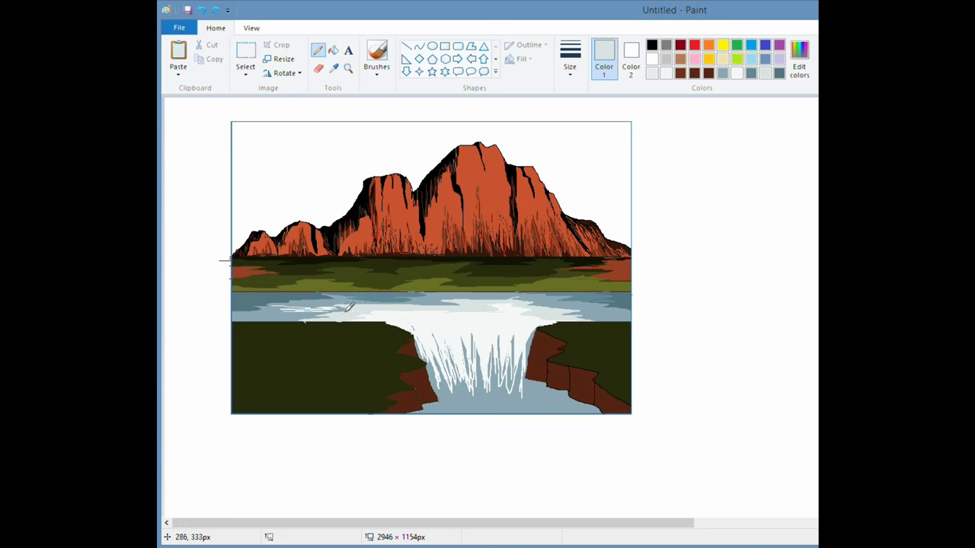
{"action": "left_click", "coordinate": [406, 45]}
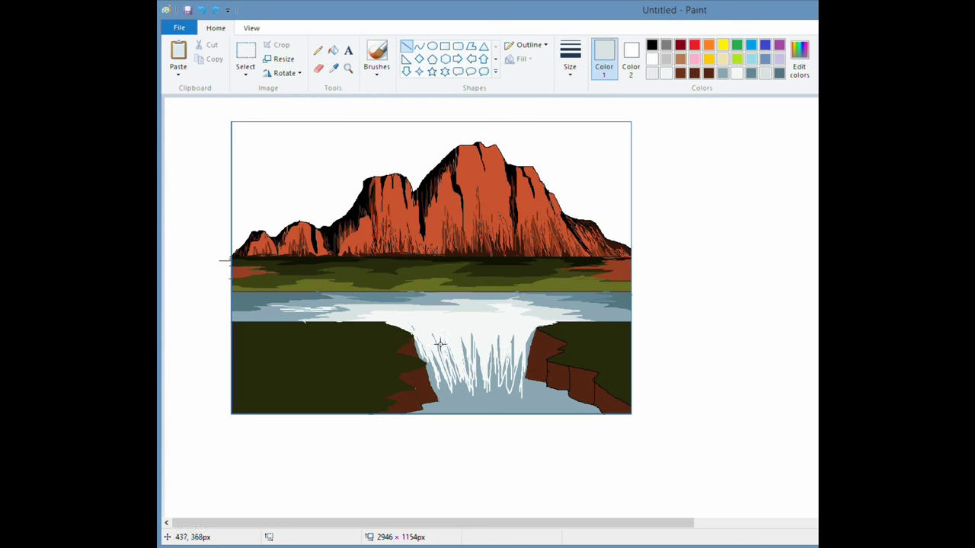
{"action": "left_click_drag", "start_coordinate": [356, 320], "coordinate": [551, 320]}
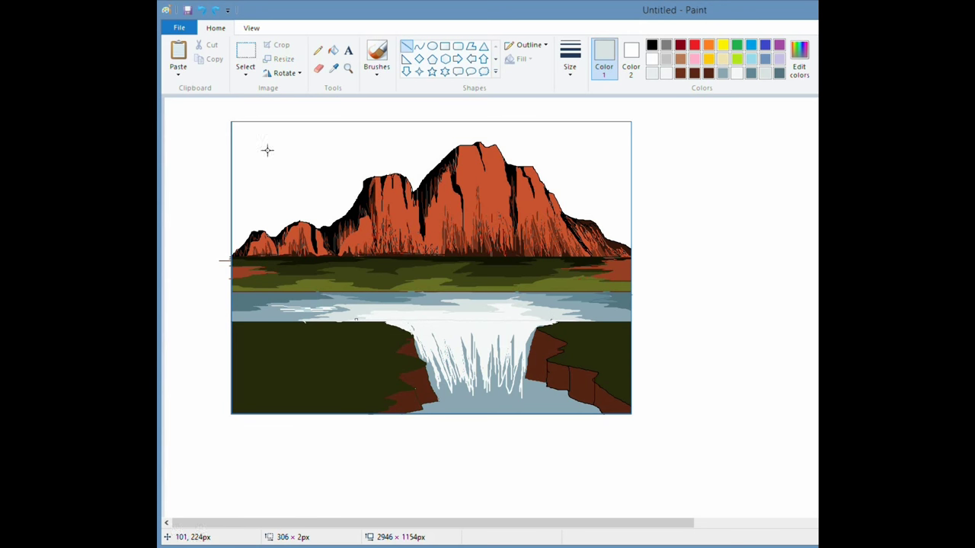
{"action": "left_click", "coordinate": [333, 49]}
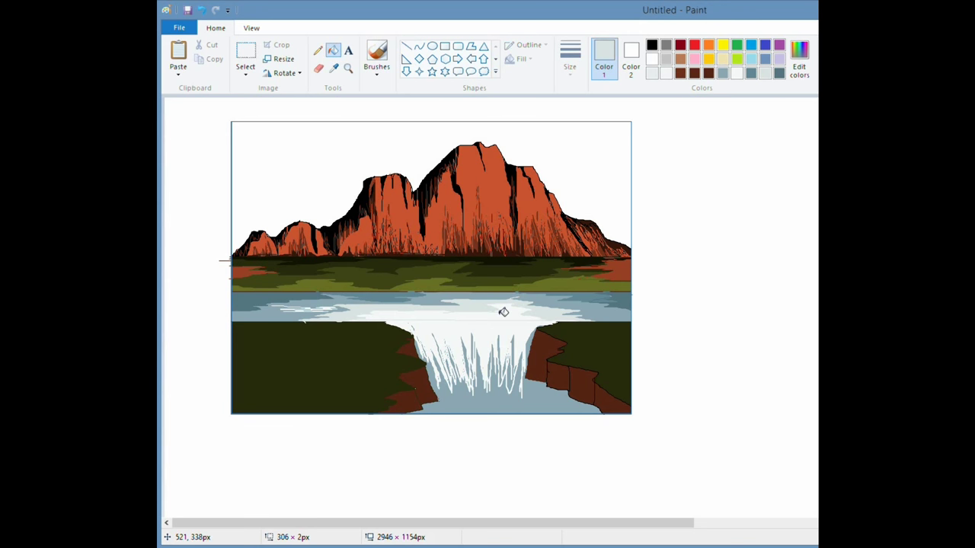
{"action": "left_click", "coordinate": [504, 313]}
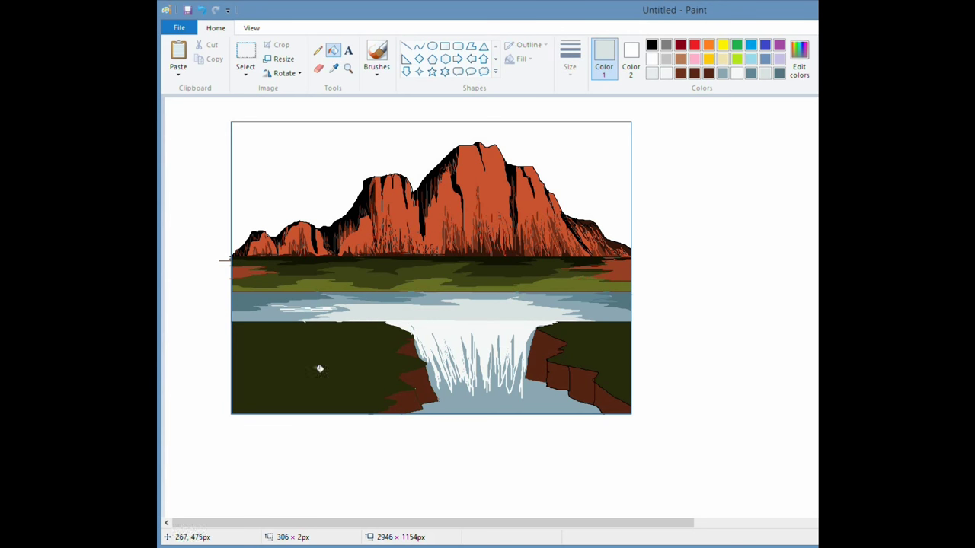
Sample the very light blue from the top of the waterfall and switch to the Pencil tool
{"action": "left_click", "coordinate": [336, 68]}
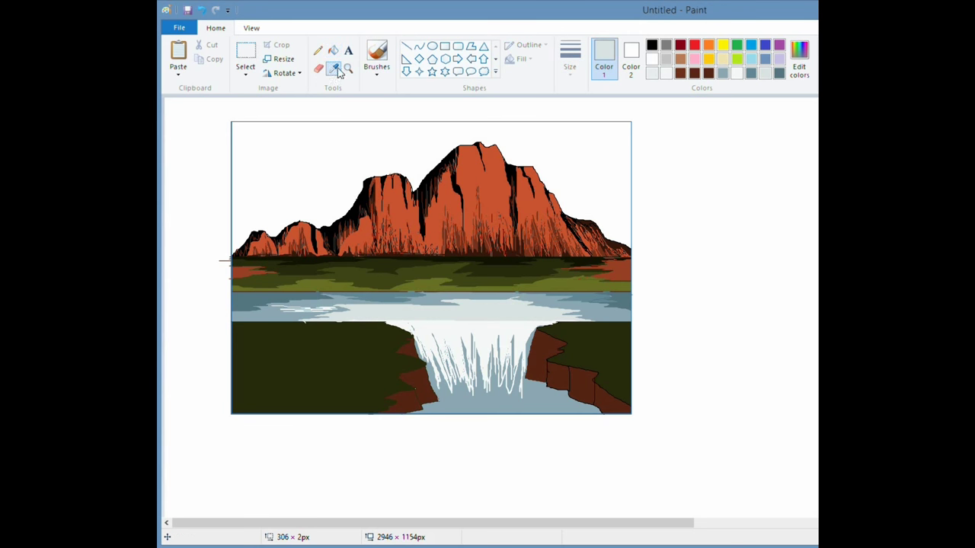
{"action": "left_click", "coordinate": [489, 323]}
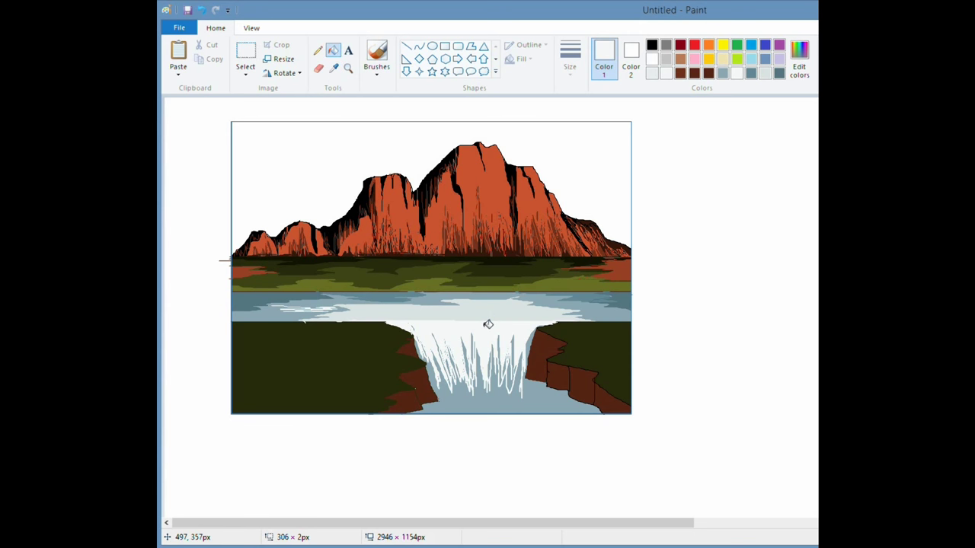
{"action": "left_click", "coordinate": [319, 51]}
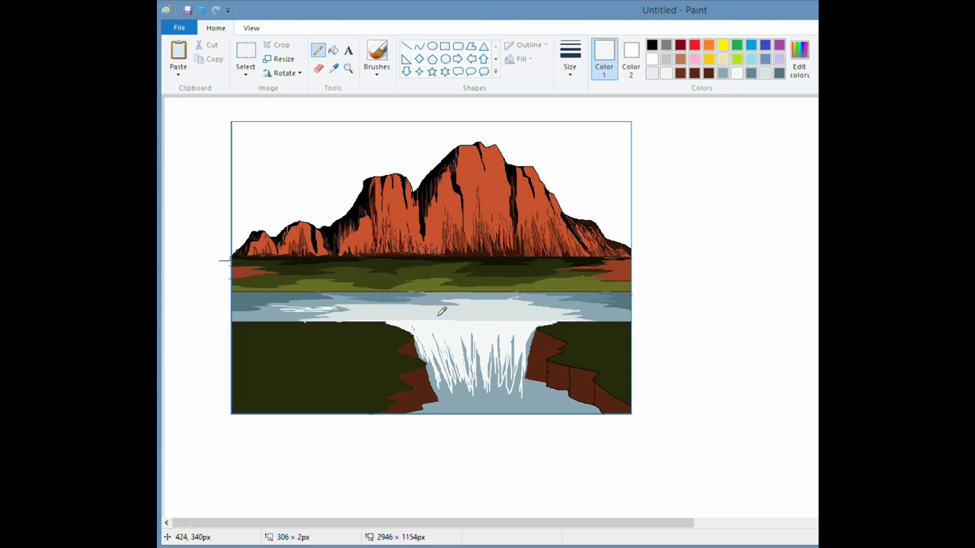
{"action": "mouse_move", "coordinate": [442, 311]}
{"action": "left_mouse_down"}
{"action": "mouse_move", "coordinate": [433, 311]}
{"action": "mouse_move", "coordinate": [524, 312]}
{"action": "left_mouse_up"}
{"action": "mouse_move", "coordinate": [416, 319]}
{"action": "left_mouse_down"}
{"action": "mouse_move", "coordinate": [377, 318]}
{"action": "mouse_move", "coordinate": [398, 318]}
{"action": "left_mouse_up"}
{"action": "key", "text": "ctrl+z"}
{"action": "key", "text": "ctrl+z"}
Choose a thinner pencil line and draw very light ripples across the pale foam above the waterfall
{"action": "left_click", "coordinate": [570, 60]}
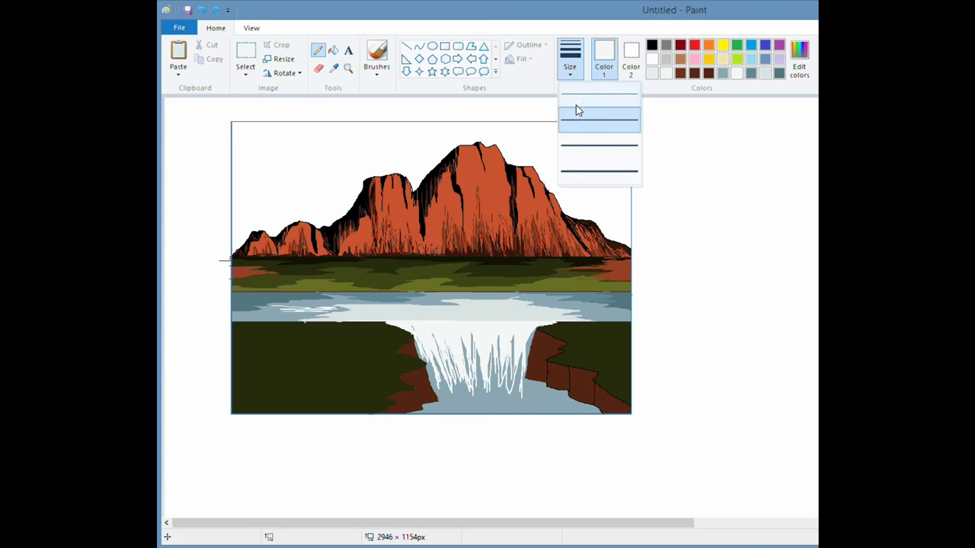
{"action": "left_click", "coordinate": [576, 107]}
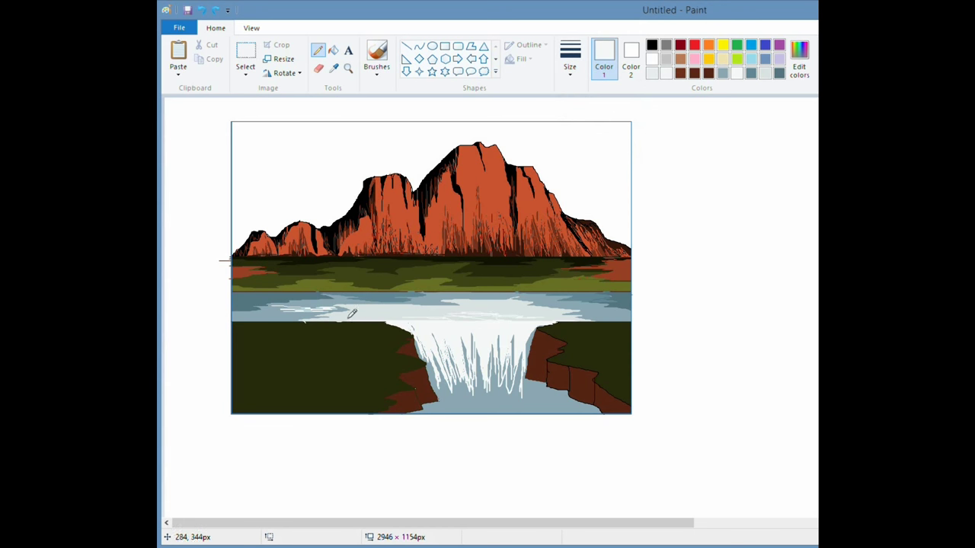
{"action": "left_click", "coordinate": [432, 296]}
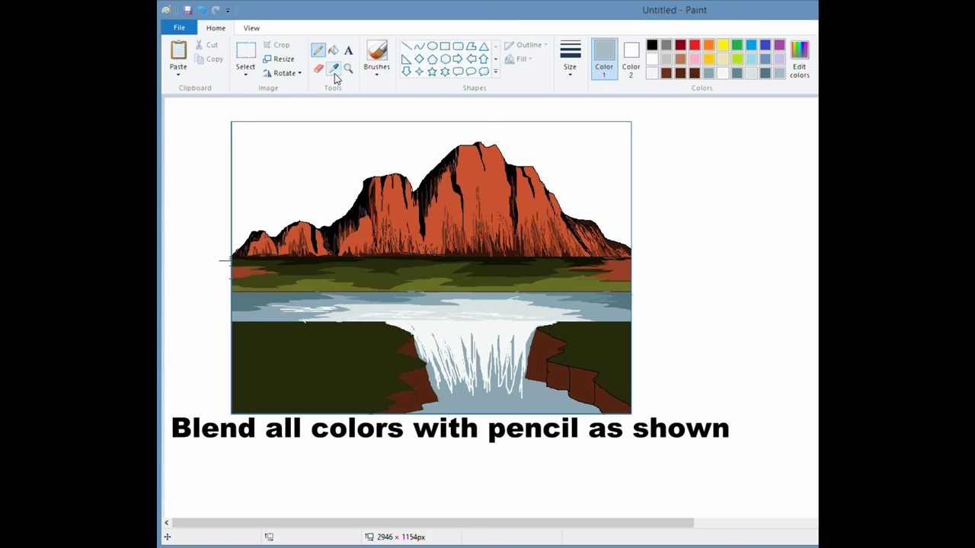
Sample the blue of the water below the falls and pencil thin streaks between the waterfall's light streaks
{"action": "left_click", "coordinate": [333, 70]}
{"action": "left_click", "coordinate": [510, 391]}
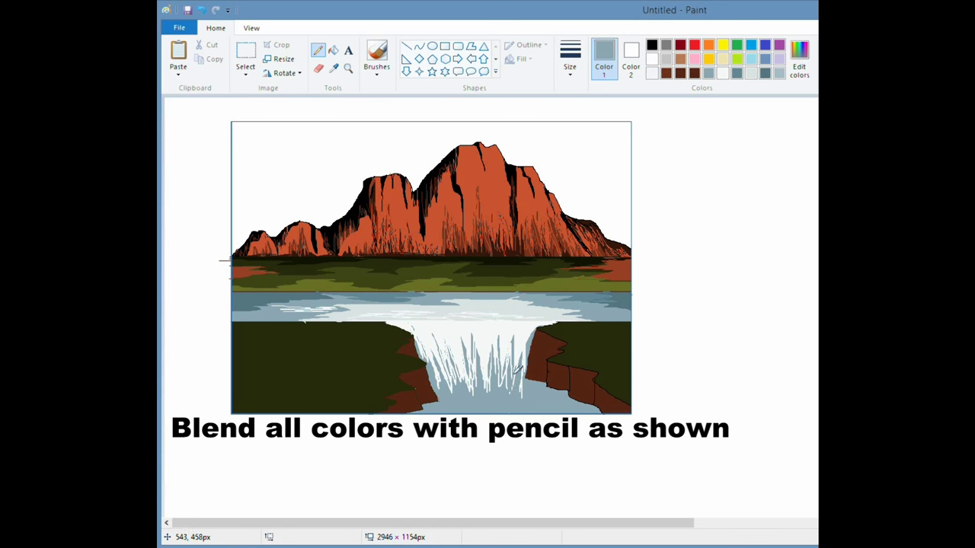
{"action": "mouse_move", "coordinate": [515, 374]}
{"action": "left_mouse_down"}
{"action": "mouse_move", "coordinate": [509, 399]}
{"action": "mouse_move", "coordinate": [494, 393]}
{"action": "mouse_move", "coordinate": [492, 366]}
{"action": "mouse_move", "coordinate": [491, 396]}
{"action": "mouse_move", "coordinate": [490, 372]}
{"action": "mouse_move", "coordinate": [483, 381]}
{"action": "mouse_move", "coordinate": [477, 360]}
{"action": "mouse_move", "coordinate": [445, 379]}
{"action": "left_mouse_up"}
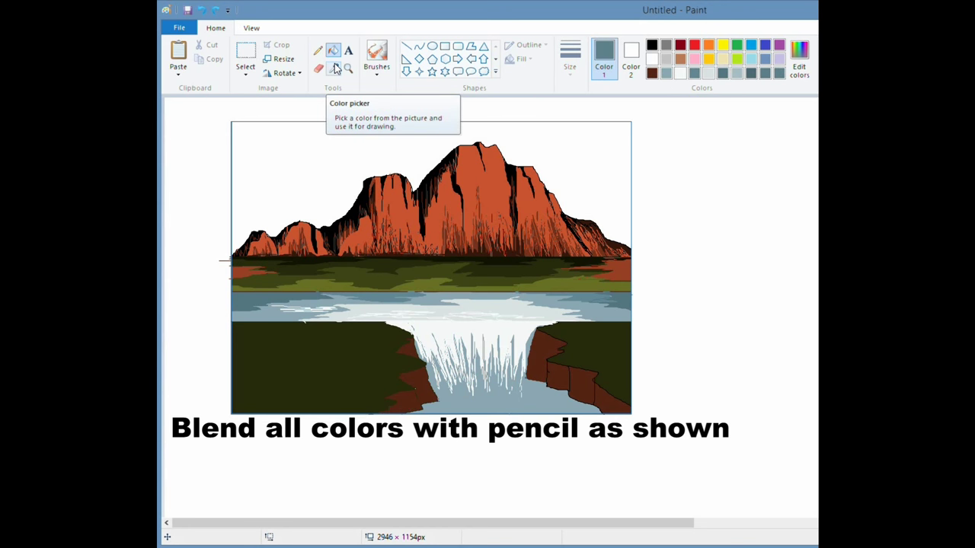
Sample the darker ripple blue from the river's upper edge and fill the pale foam area above the waterfall with it
{"action": "left_click", "coordinate": [334, 68]}
{"action": "left_click", "coordinate": [568, 294]}
{"action": "left_click", "coordinate": [505, 305]}
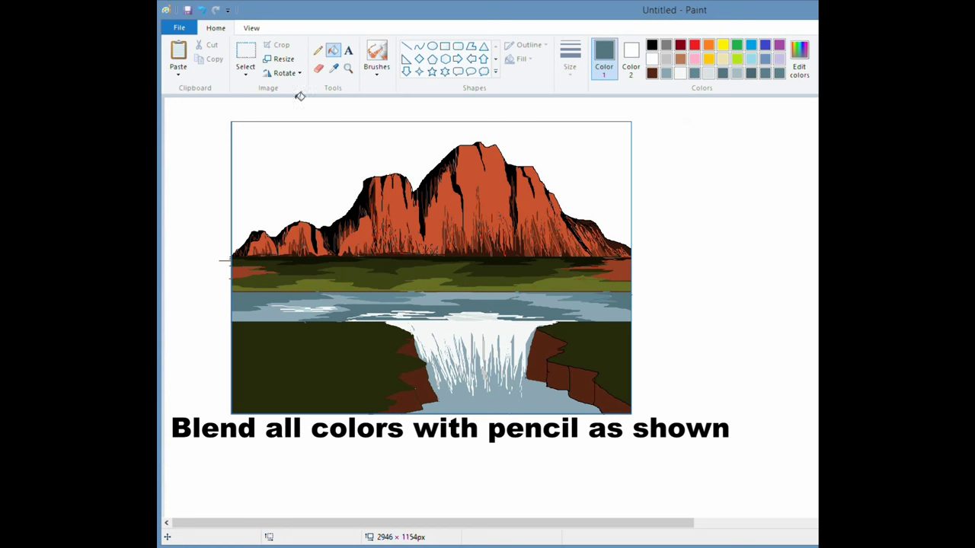
Sample the river's lighter blue and pencil thin horizontal ripples over the dark-blue water above the waterfall
{"action": "left_click", "coordinate": [333, 67]}
{"action": "left_click", "coordinate": [449, 299]}
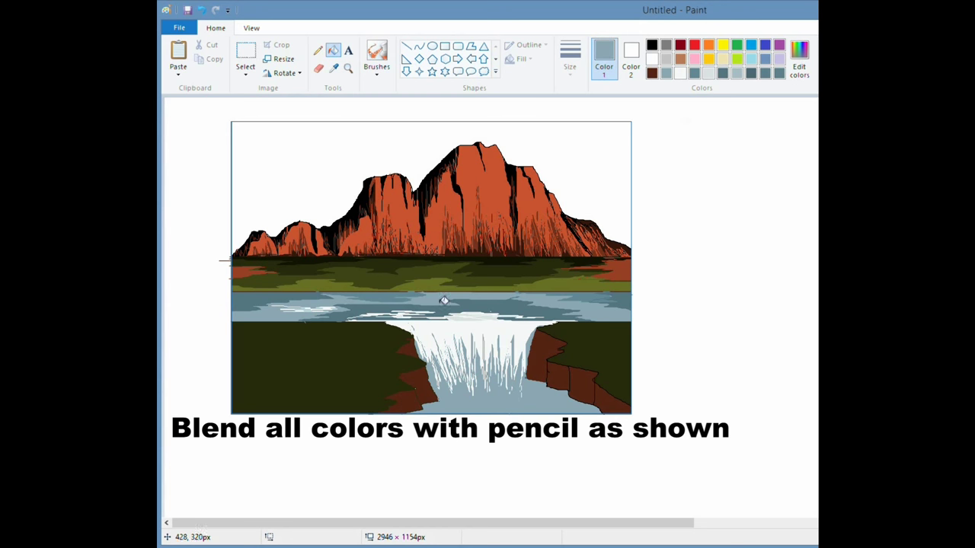
{"action": "left_click", "coordinate": [317, 50]}
{"action": "mouse_move", "coordinate": [440, 296]}
{"action": "left_mouse_down"}
{"action": "mouse_move", "coordinate": [569, 303]}
{"action": "mouse_move", "coordinate": [510, 299]}
{"action": "mouse_move", "coordinate": [598, 317]}
{"action": "mouse_move", "coordinate": [378, 289]}
{"action": "mouse_move", "coordinate": [397, 304]}
{"action": "mouse_move", "coordinate": [357, 297]}
{"action": "mouse_move", "coordinate": [349, 307]}
{"action": "mouse_move", "coordinate": [410, 300]}
{"action": "mouse_move", "coordinate": [315, 314]}
{"action": "mouse_move", "coordinate": [458, 305]}
{"action": "mouse_move", "coordinate": [408, 305]}
{"action": "mouse_move", "coordinate": [445, 304]}
{"action": "left_mouse_up"}
{"action": "left_click", "coordinate": [333, 68]}
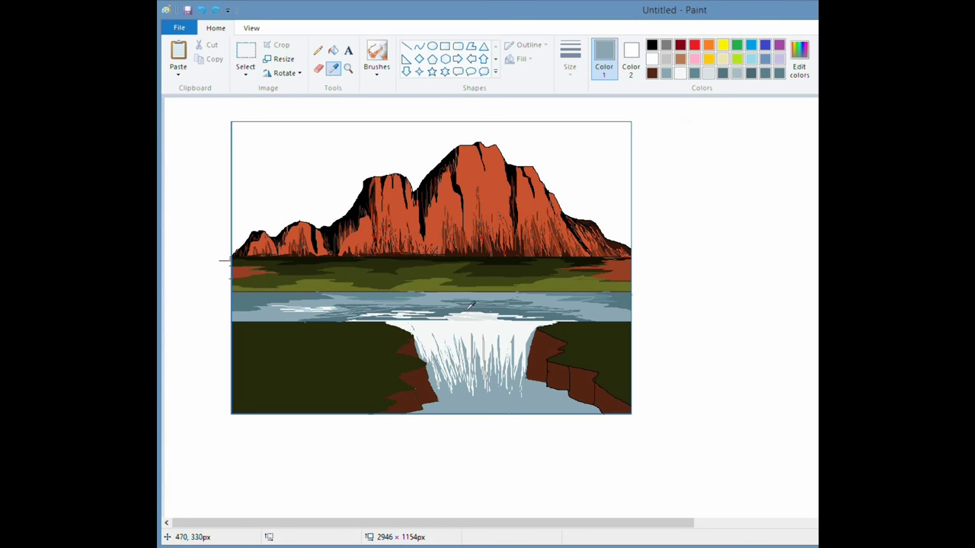
Sample the river's darker blue, fill a lighter patch near the far bank with it and pencil horizontal ripples across the river
{"action": "left_click", "coordinate": [344, 293]}
{"action": "left_click_drag", "start_coordinate": [381, 290], "coordinate": [546, 294]}
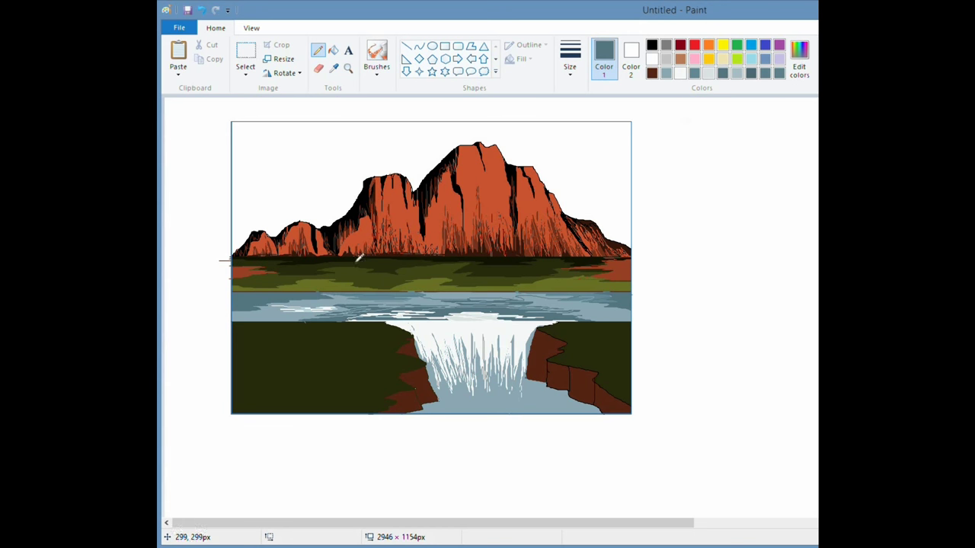
{"action": "left_click", "coordinate": [333, 50]}
{"action": "left_click", "coordinate": [503, 295]}
{"action": "left_click", "coordinate": [318, 49]}
{"action": "left_click_drag", "start_coordinate": [536, 296], "coordinate": [628, 299]}
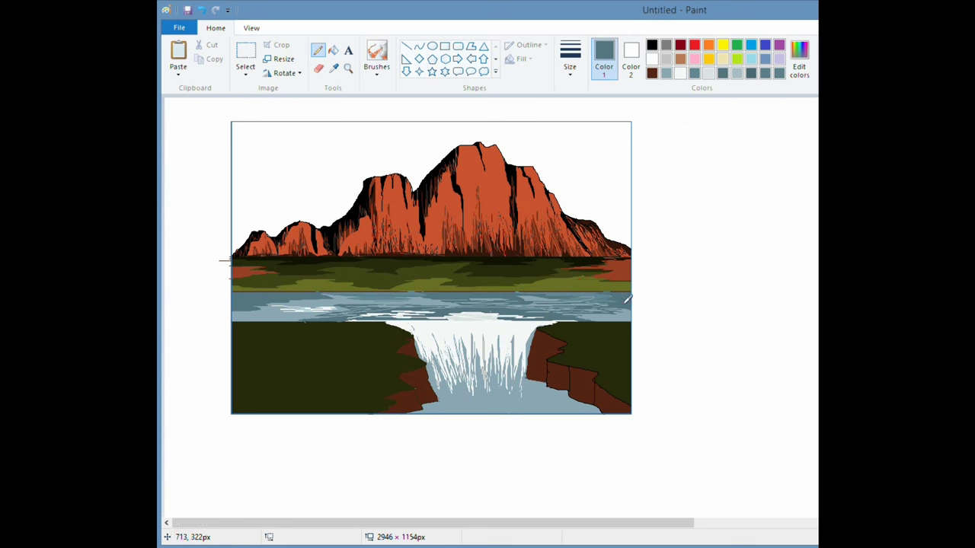
{"action": "mouse_move", "coordinate": [236, 316]}
{"action": "left_mouse_down"}
{"action": "mouse_move", "coordinate": [292, 312]}
{"action": "mouse_move", "coordinate": [252, 311]}
{"action": "mouse_move", "coordinate": [354, 300]}
{"action": "left_mouse_up"}
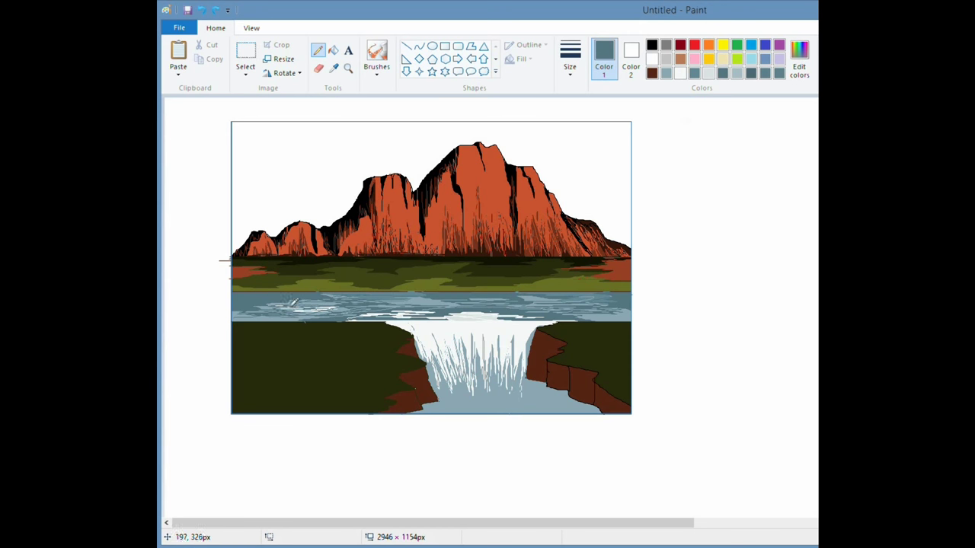
Resample the river's darker blue, fill the pale foam patch above the waterfall with it and touch up the area with the pencil
{"action": "left_click", "coordinate": [334, 68]}
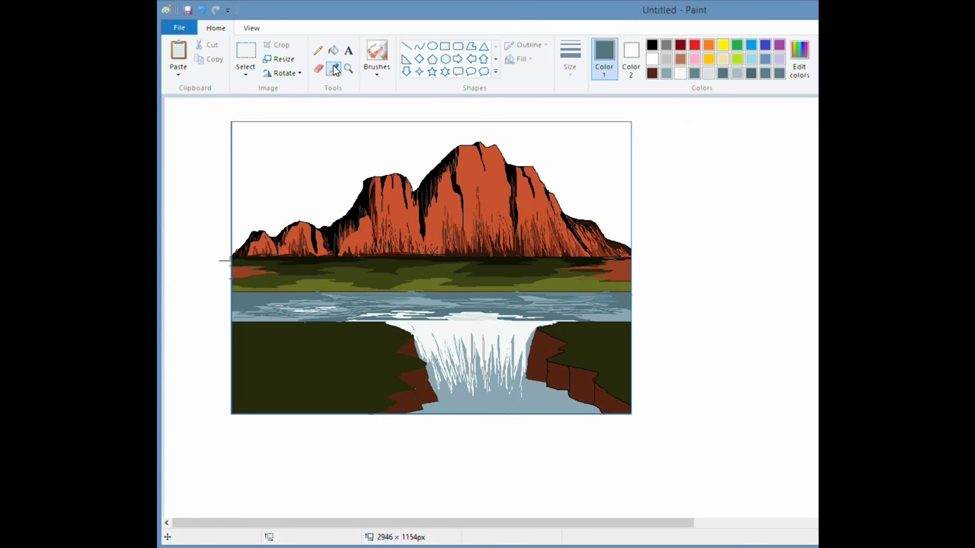
{"action": "left_click", "coordinate": [510, 305]}
{"action": "left_click", "coordinate": [334, 49]}
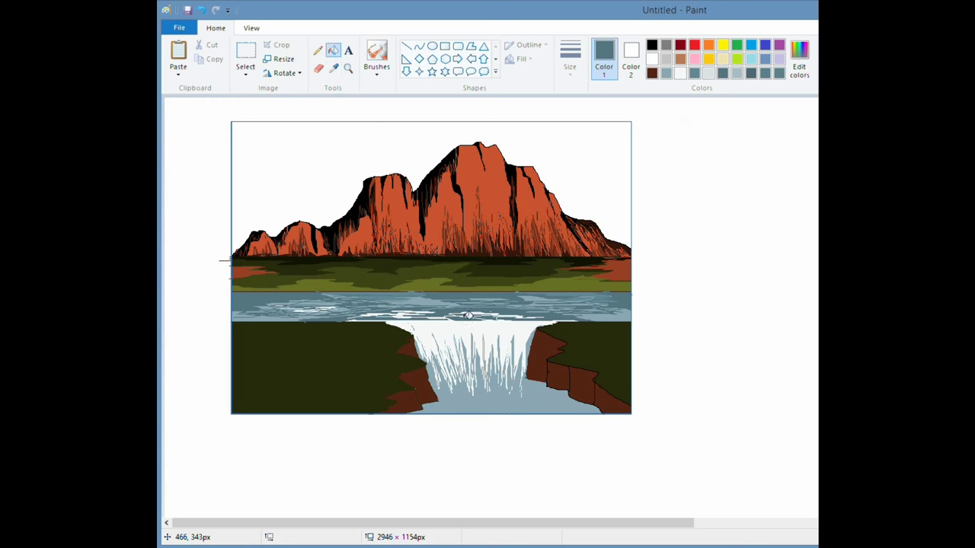
{"action": "left_click", "coordinate": [318, 51]}
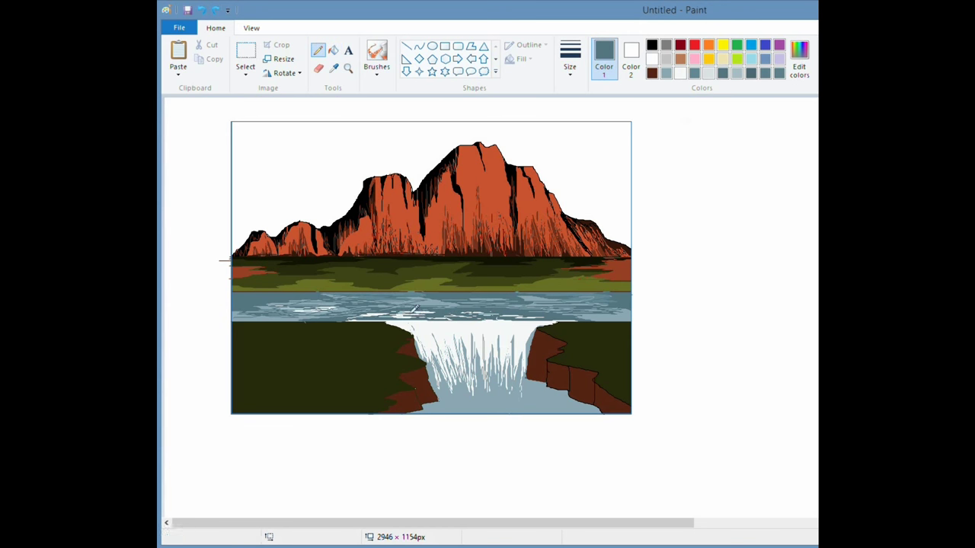
Fill the remaining lighter patches of the river with sampled dark blue and pencil ripples toward its right end
{"action": "left_click", "coordinate": [333, 68]}
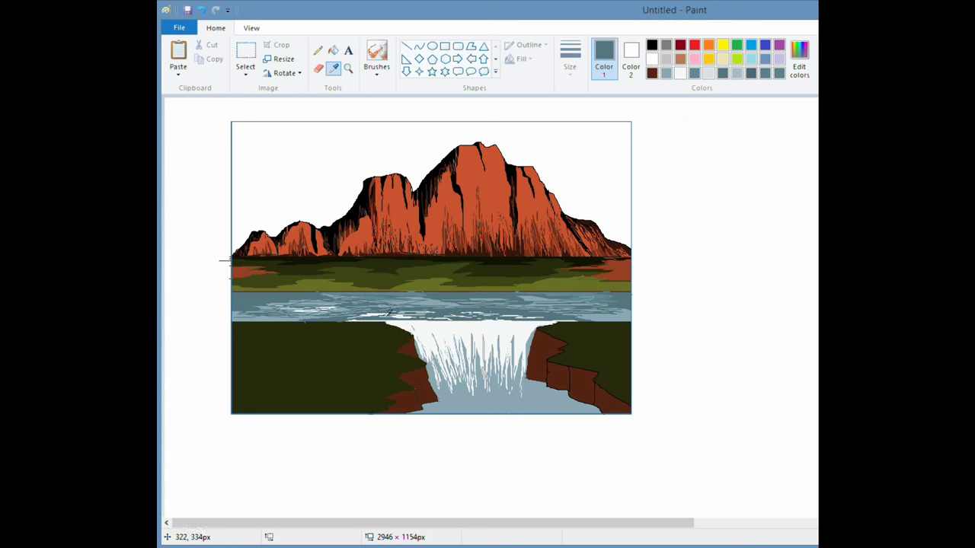
{"action": "left_click", "coordinate": [334, 49]}
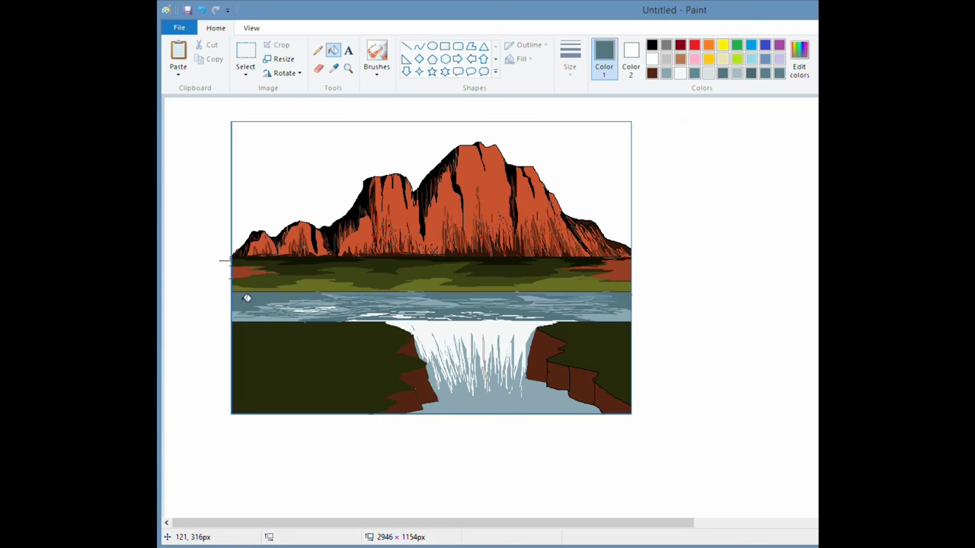
{"action": "left_click", "coordinate": [602, 297]}
{"action": "left_click", "coordinate": [319, 50]}
{"action": "left_click_drag", "start_coordinate": [553, 300], "coordinate": [443, 308]}
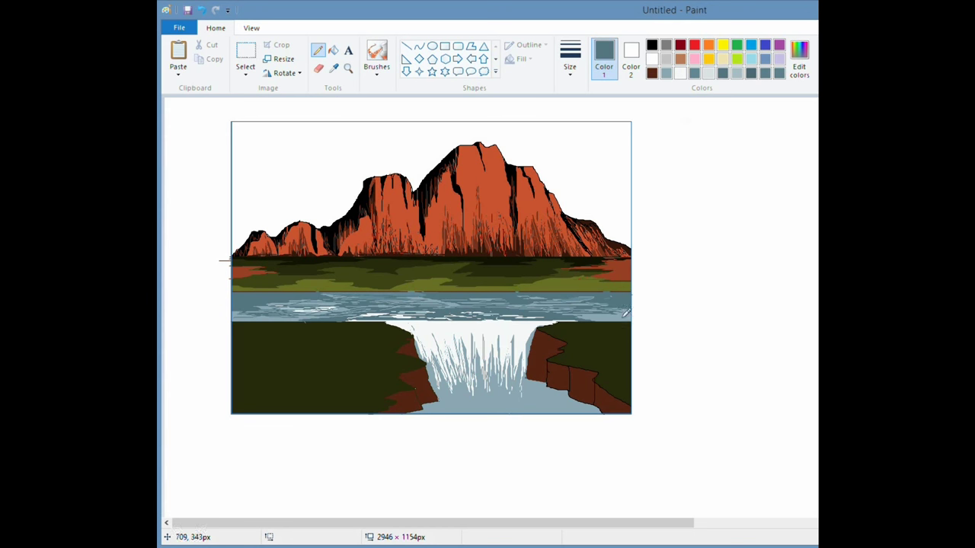
{"action": "mouse_move", "coordinate": [602, 314]}
{"action": "left_mouse_down"}
{"action": "mouse_move", "coordinate": [578, 318]}
{"action": "mouse_move", "coordinate": [630, 315]}
{"action": "left_mouse_up"}
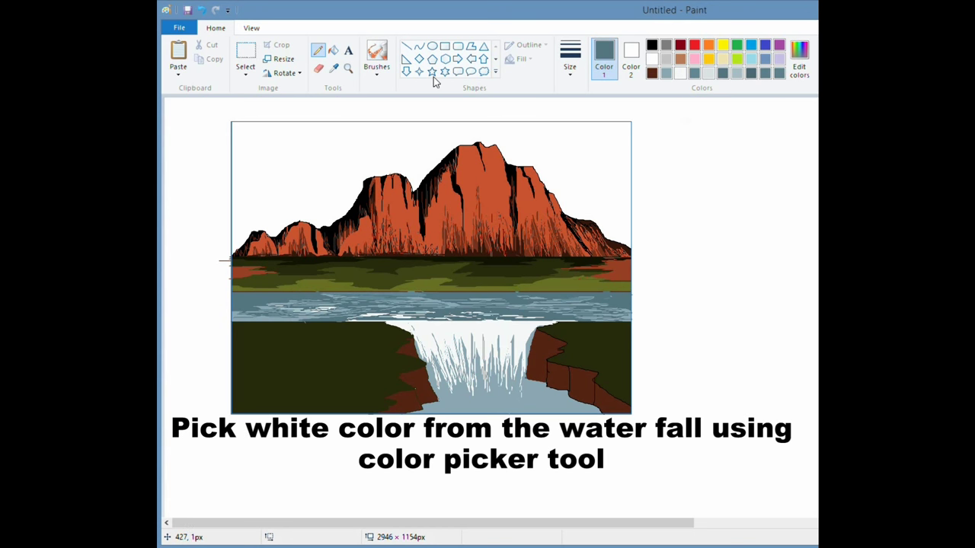
Sample the waterfall's white, adjust the airbrush size and spray foam along the base of the falls
{"action": "left_click", "coordinate": [333, 68]}
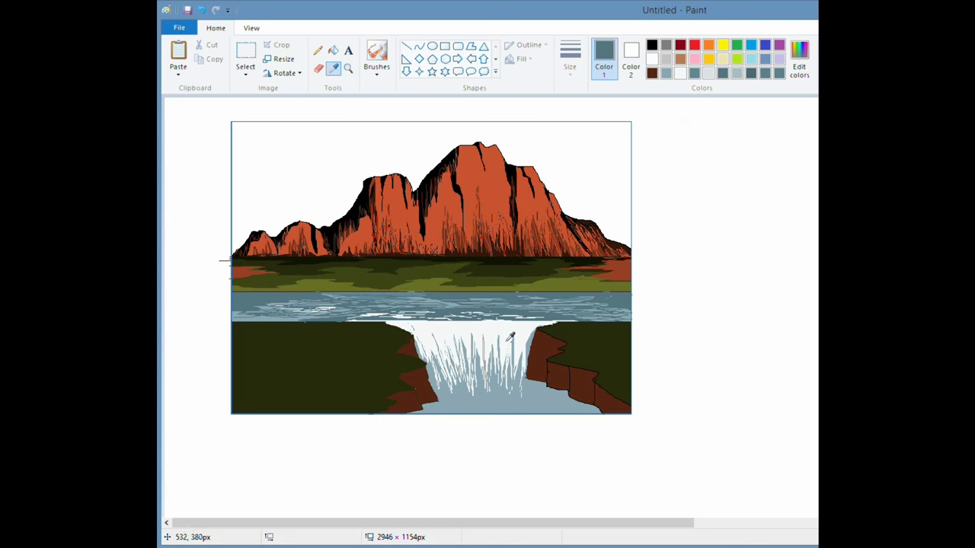
{"action": "left_click", "coordinate": [507, 340]}
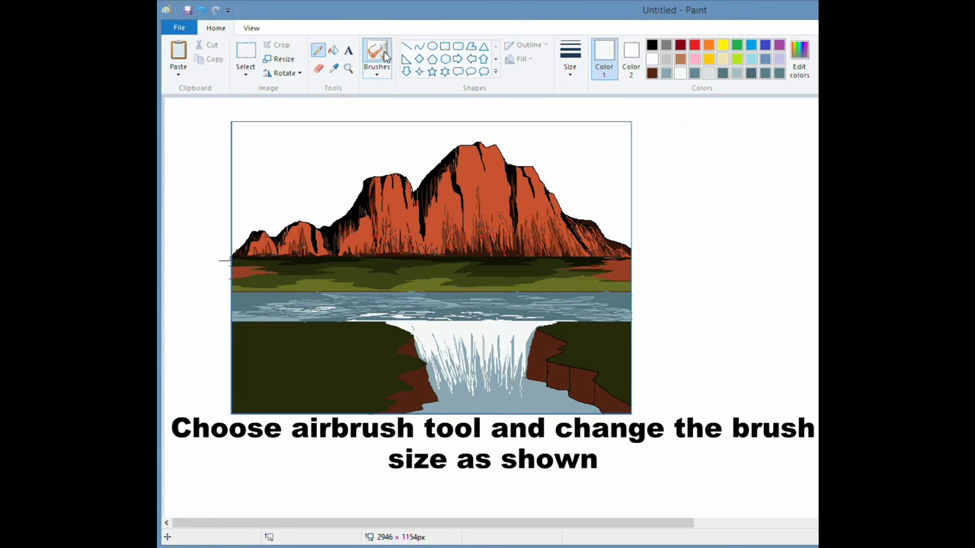
{"action": "left_click", "coordinate": [571, 76]}
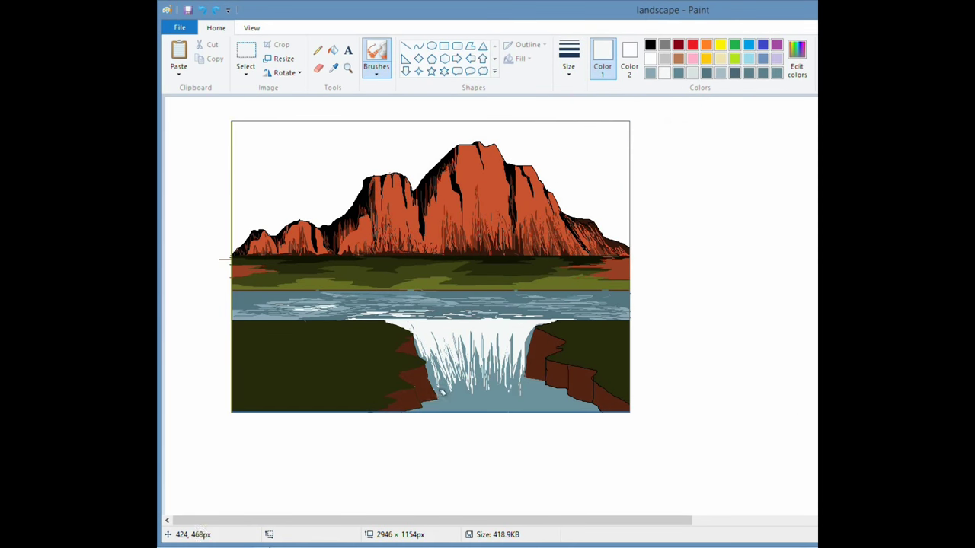
{"action": "mouse_move", "coordinate": [433, 398]}
{"action": "left_mouse_down"}
{"action": "mouse_move", "coordinate": [453, 385]}
{"action": "mouse_move", "coordinate": [459, 390]}
{"action": "mouse_move", "coordinate": [444, 389]}
{"action": "mouse_move", "coordinate": [492, 398]}
{"action": "mouse_move", "coordinate": [533, 390]}
{"action": "mouse_move", "coordinate": [527, 382]}
{"action": "mouse_move", "coordinate": [538, 395]}
{"action": "mouse_move", "coordinate": [545, 389]}
{"action": "left_mouse_up"}
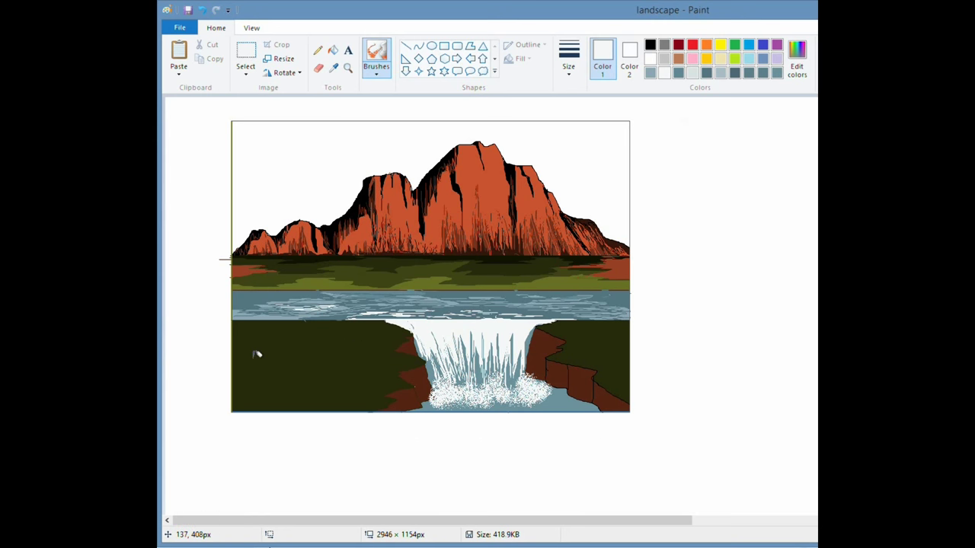
Sample the blue below the falls, darken it to RGB 83, 114, 123 and fill the water below the falls with it
{"action": "left_click", "coordinate": [334, 68]}
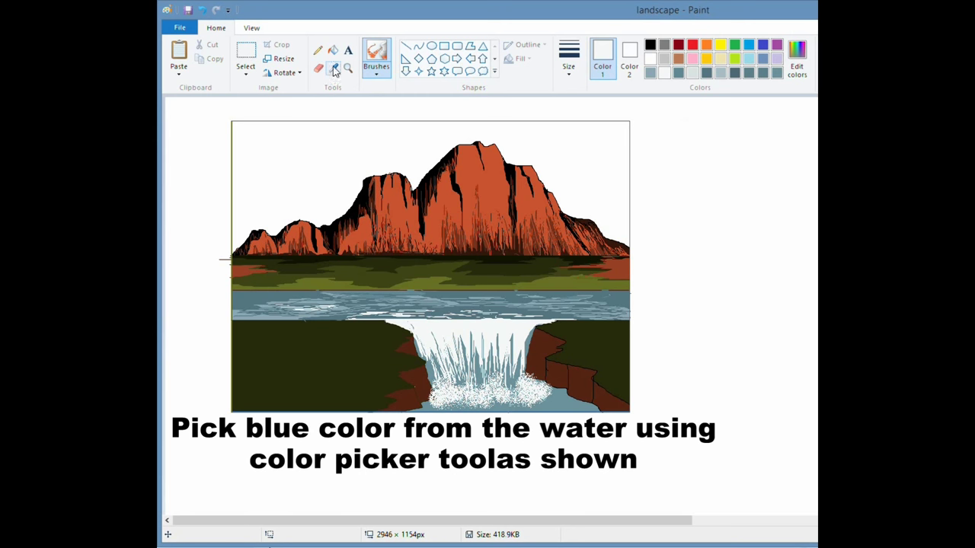
{"action": "left_click", "coordinate": [558, 404]}
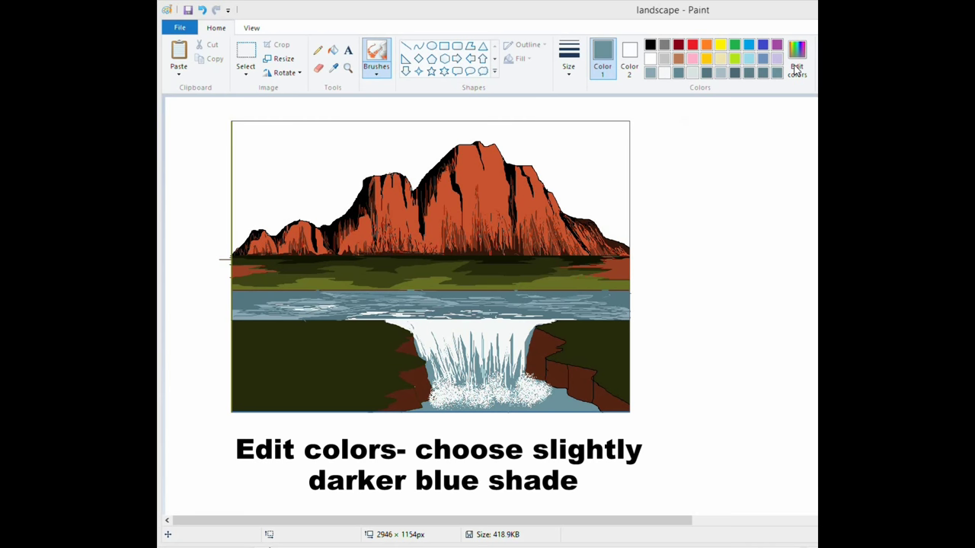
{"action": "left_click", "coordinate": [795, 75]}
{"action": "left_click", "coordinate": [800, 262]}
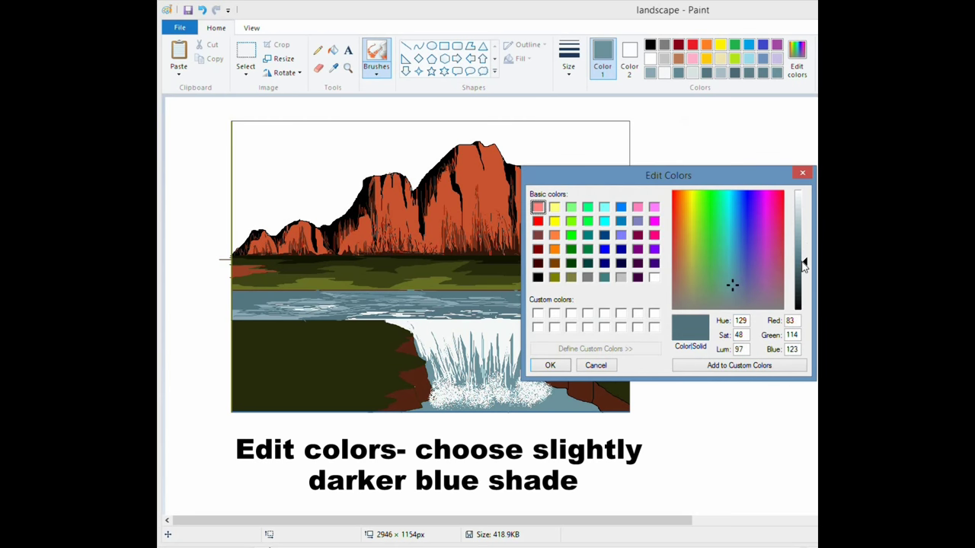
{"action": "left_click", "coordinate": [555, 369]}
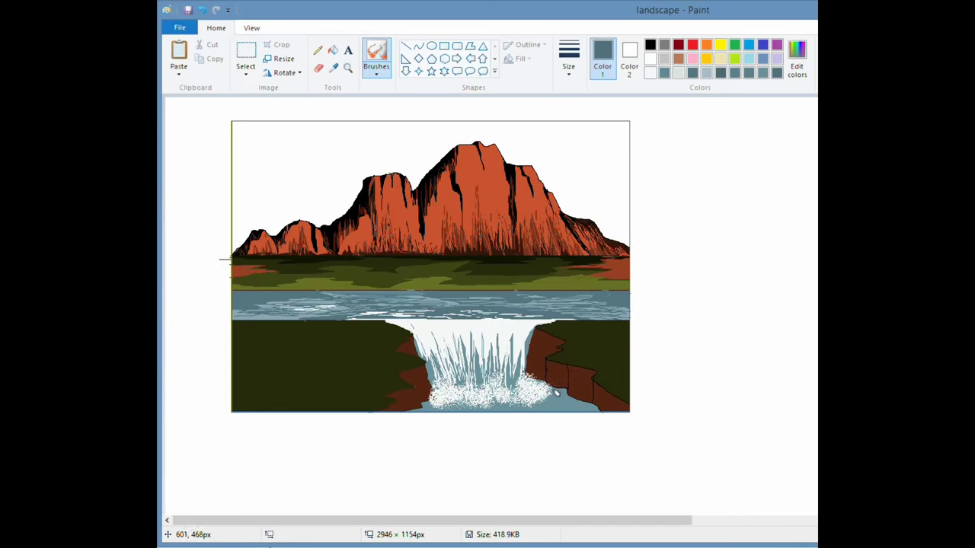
{"action": "left_click", "coordinate": [334, 52]}
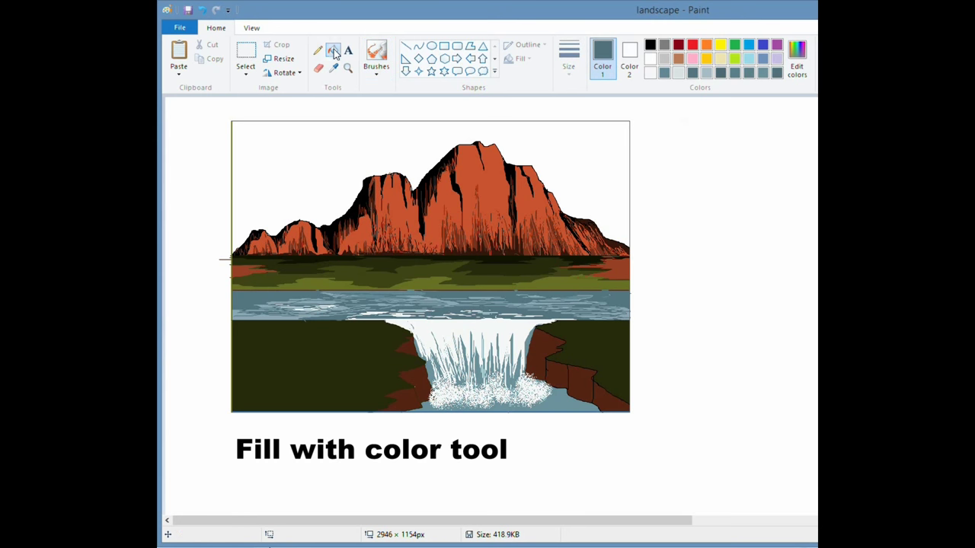
{"action": "left_click", "coordinate": [564, 398]}
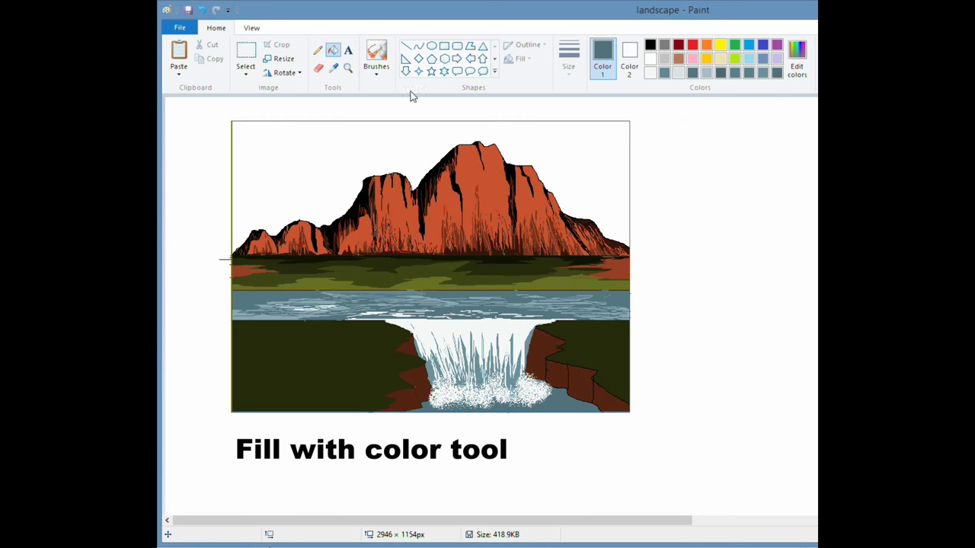
Sample the waterfall's white and pencil thin ripples around the foam and along the lower edge of the water below the falls
{"action": "left_click", "coordinate": [319, 51]}
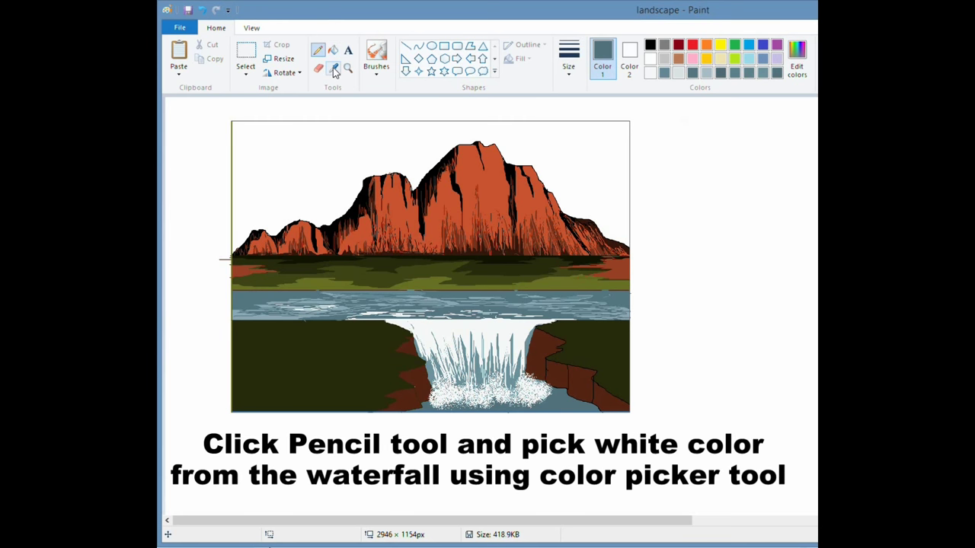
{"action": "left_click", "coordinate": [333, 67]}
{"action": "left_click", "coordinate": [482, 328]}
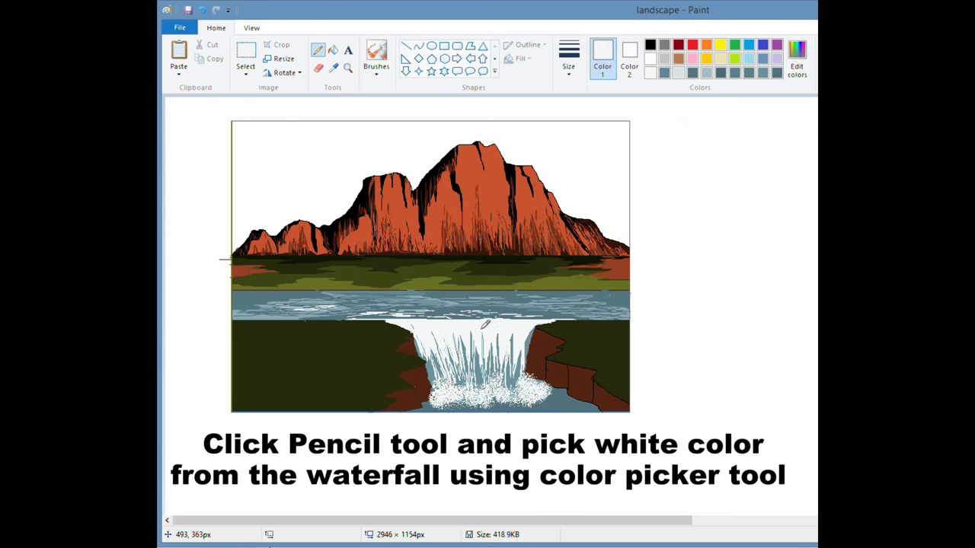
{"action": "mouse_move", "coordinate": [538, 403]}
{"action": "left_mouse_down"}
{"action": "mouse_move", "coordinate": [564, 403]}
{"action": "mouse_move", "coordinate": [570, 387]}
{"action": "left_mouse_up"}
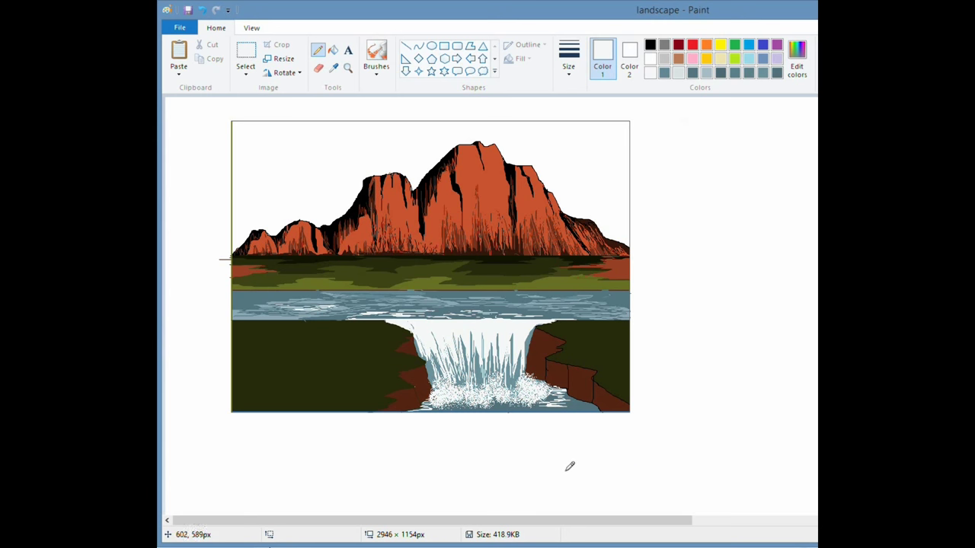
{"action": "left_click_drag", "start_coordinate": [453, 409], "coordinate": [583, 410]}
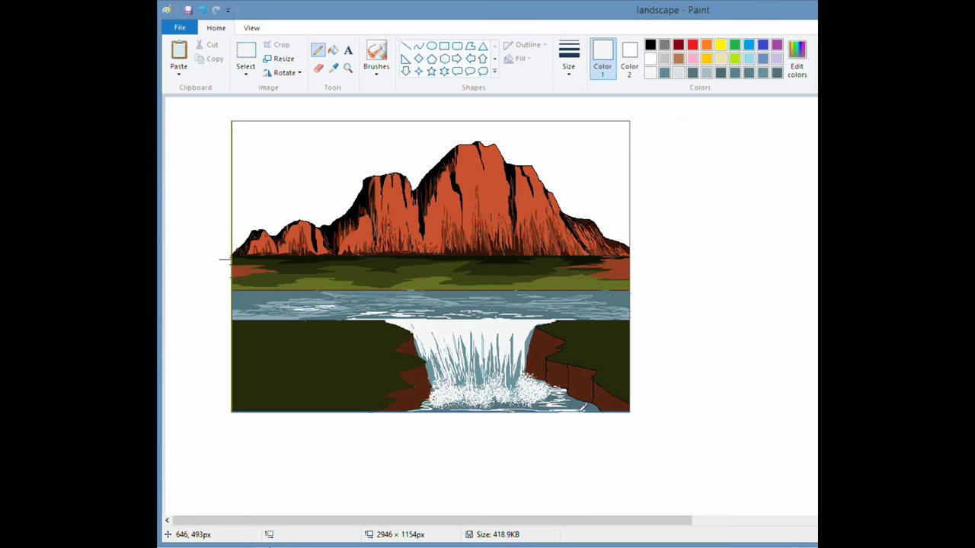
Sample the dark and lighter blues below the falls and pencil touches between the white ripples there
{"action": "left_click", "coordinate": [333, 67]}
{"action": "left_click", "coordinate": [578, 407]}
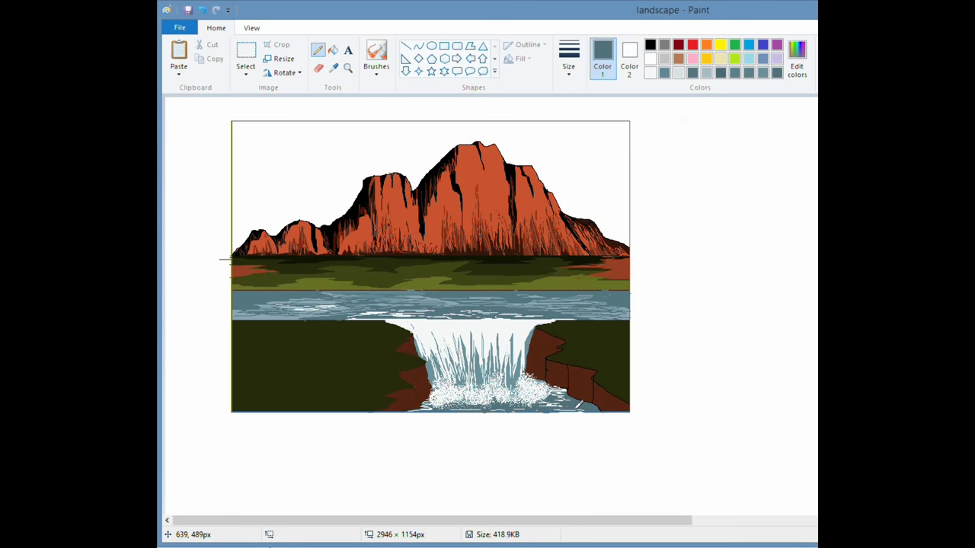
{"action": "left_click", "coordinate": [333, 67]}
{"action": "left_click", "coordinate": [538, 395]}
Sample white from the crest of the waterfall and pencil broad horizontal foam ripples on the river just above it
{"action": "left_click", "coordinate": [334, 70]}
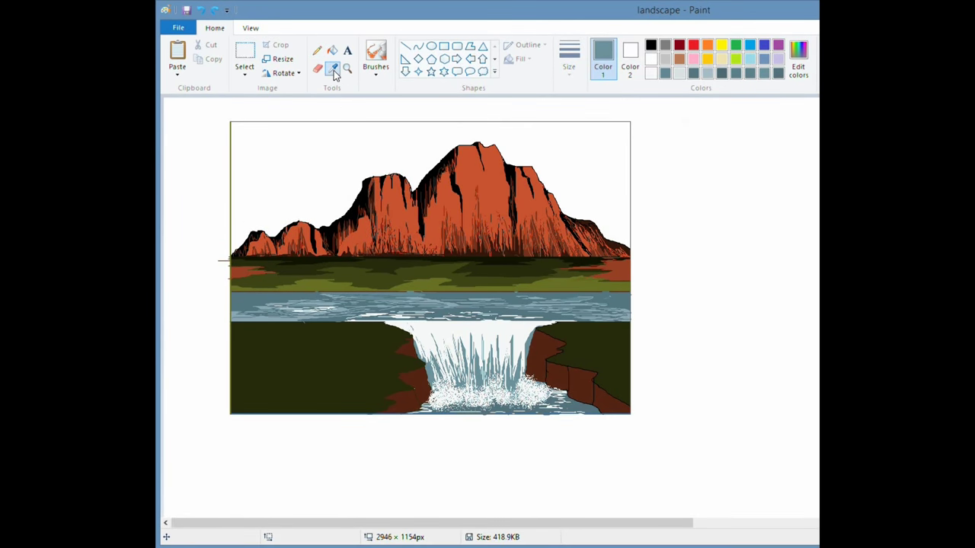
{"action": "left_click", "coordinate": [465, 324]}
{"action": "left_click_drag", "start_coordinate": [423, 317], "coordinate": [554, 307]}
{"action": "left_click_drag", "start_coordinate": [404, 308], "coordinate": [397, 308]}
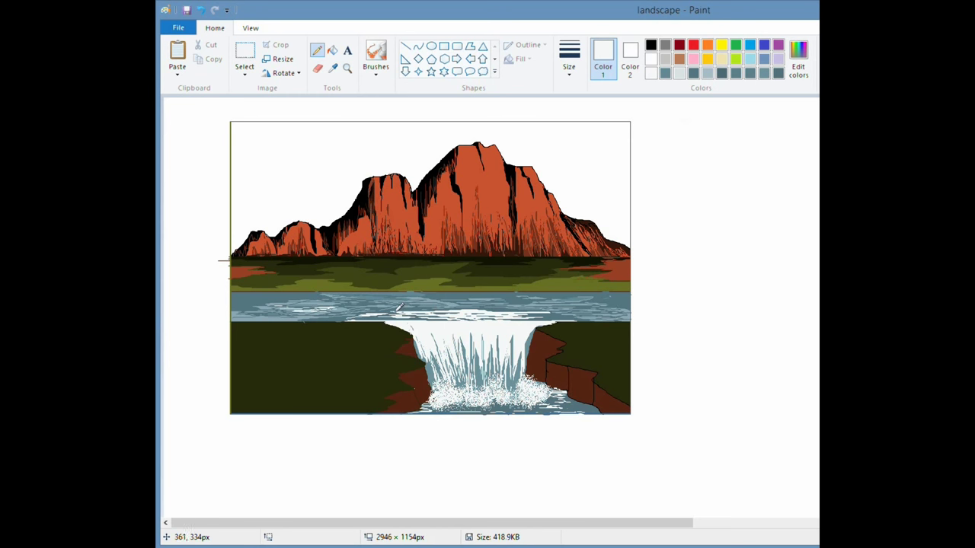
Touch up the foam above the crest with sampled blue and white, and pick a very dark green as the drawing colour
{"action": "left_click", "coordinate": [333, 68]}
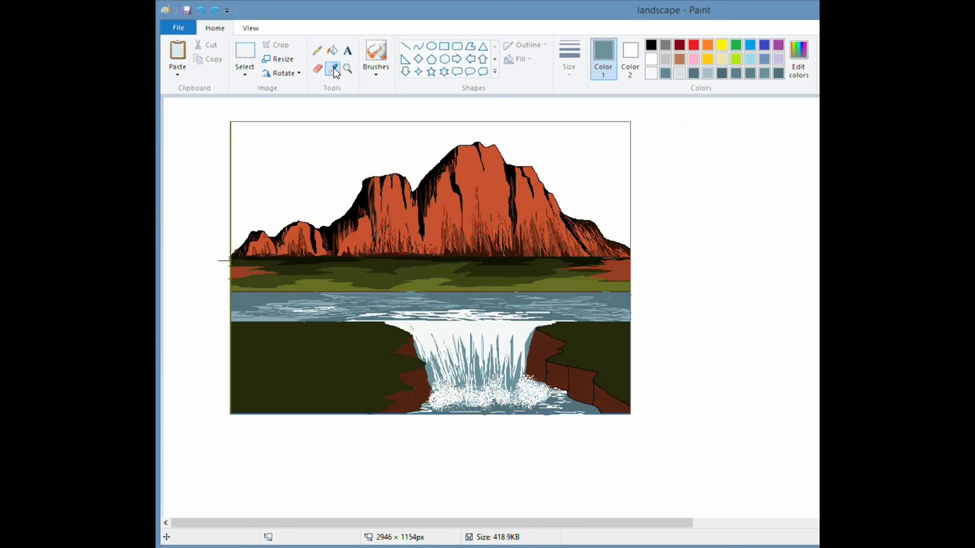
{"action": "left_click", "coordinate": [529, 329]}
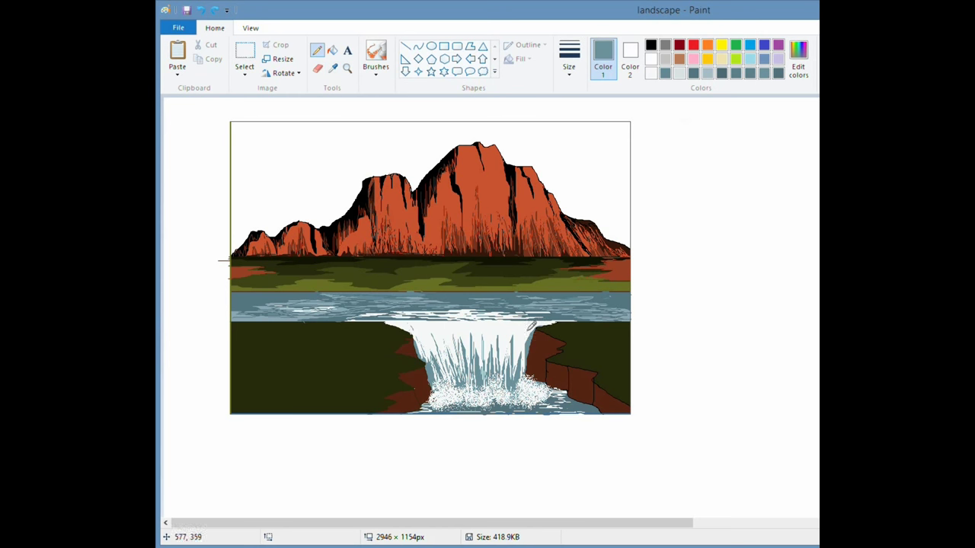
{"action": "left_click", "coordinate": [339, 68]}
{"action": "left_click", "coordinate": [529, 329]}
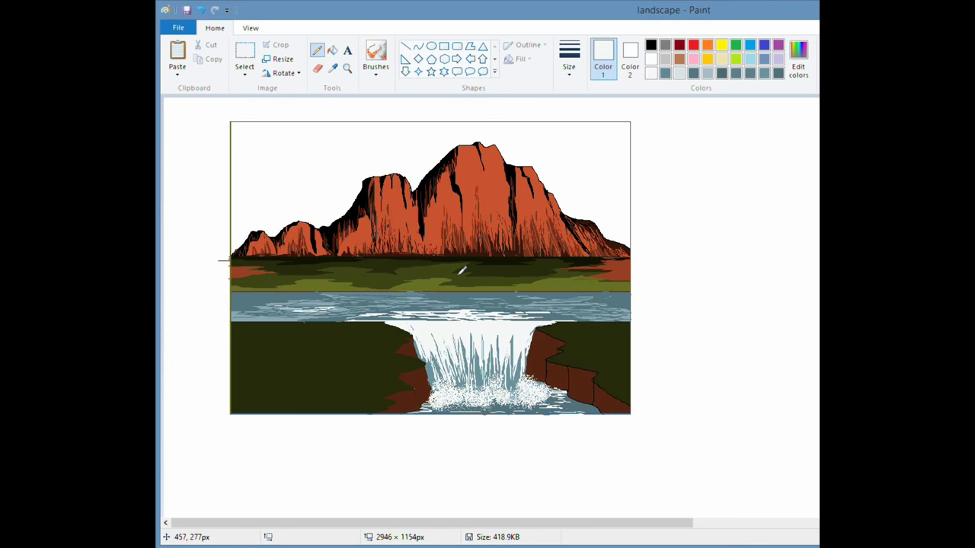
{"action": "left_click", "coordinate": [333, 68]}
{"action": "left_click", "coordinate": [431, 362]}
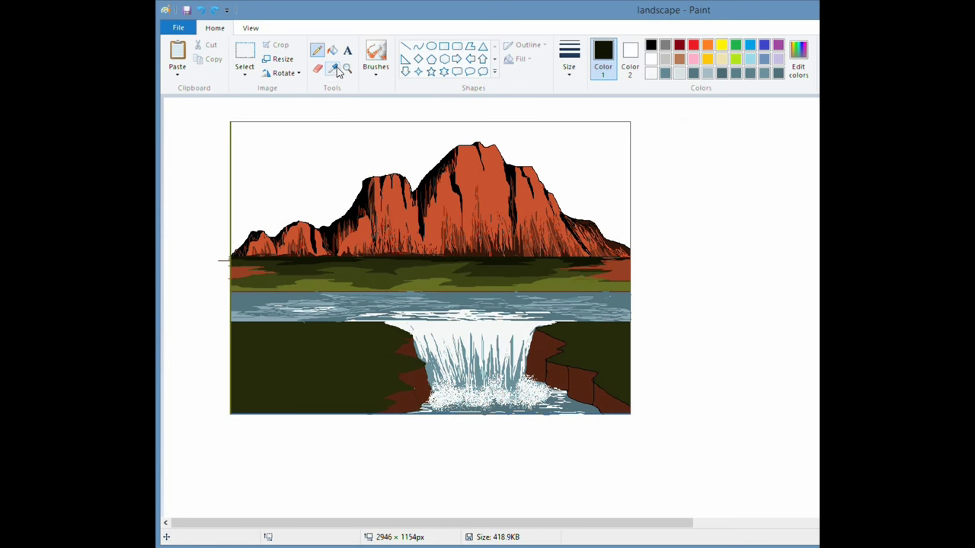
Pencil thin white ripples across the upper part of the river, undo the last stroke and resample a river blue
{"action": "left_click", "coordinate": [335, 68]}
{"action": "left_click", "coordinate": [406, 304]}
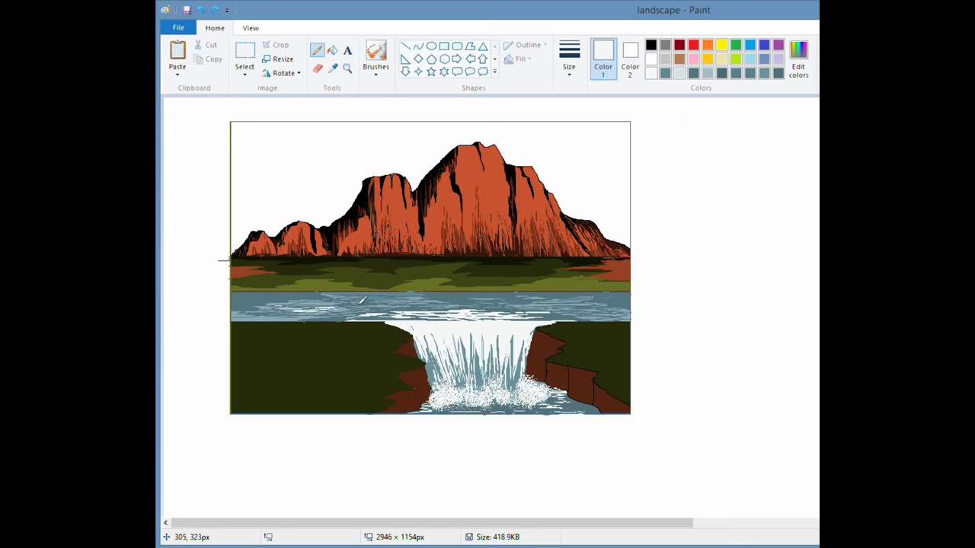
{"action": "left_click_drag", "start_coordinate": [360, 304], "coordinate": [471, 293]}
{"action": "key", "text": "ctrl+z"}
{"action": "left_click", "coordinate": [333, 67]}
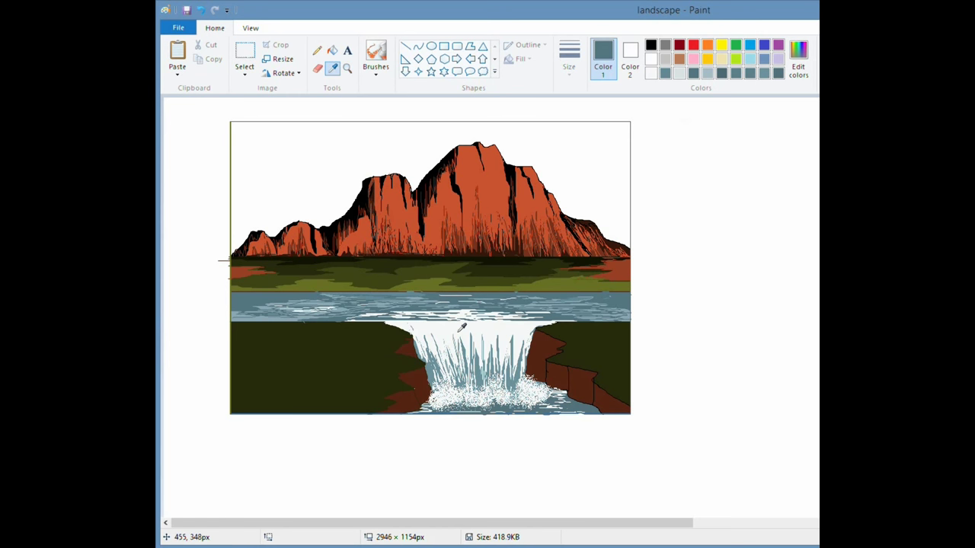
{"action": "left_click", "coordinate": [417, 294]}
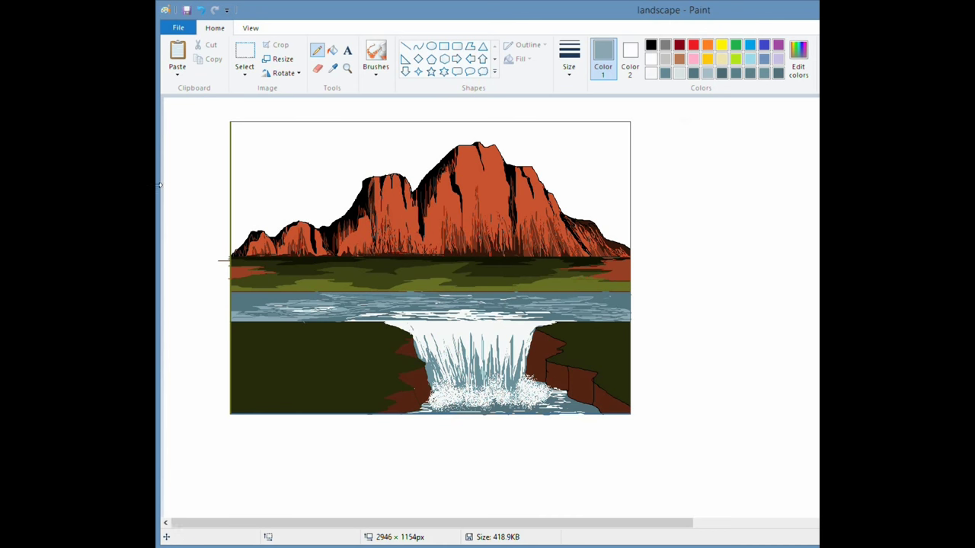
Sample the brown of the left cliff and darken it to RGB 51, 21, 13
{"action": "left_click", "coordinate": [333, 67]}
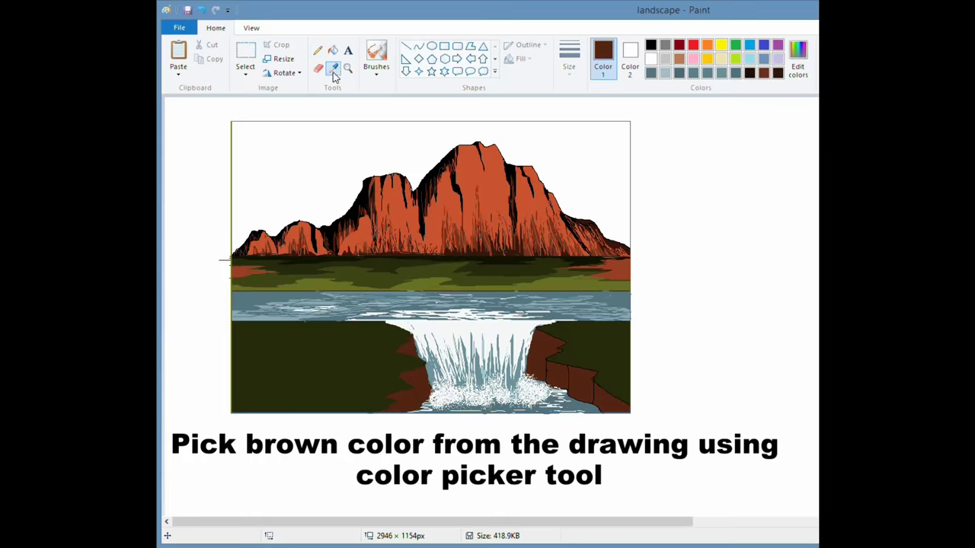
{"action": "left_click", "coordinate": [410, 345]}
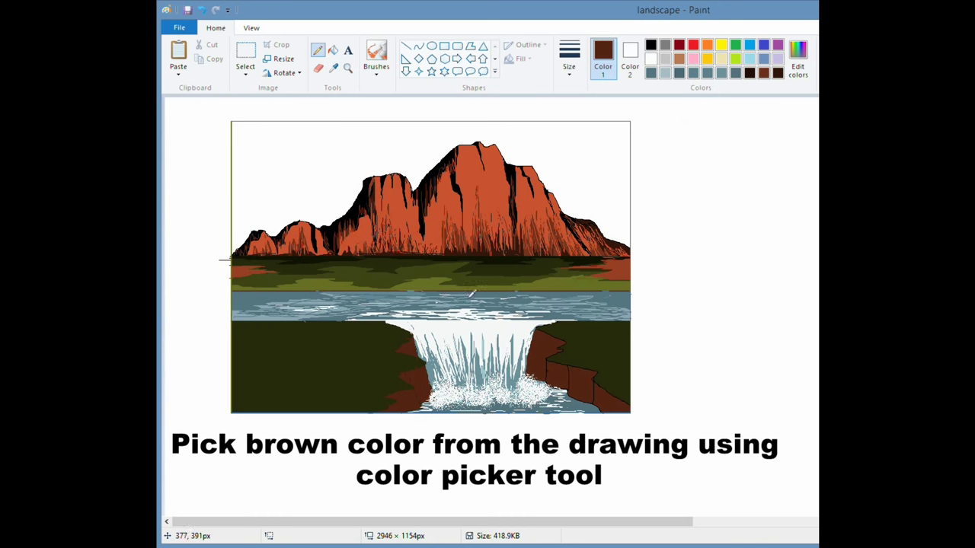
{"action": "left_click", "coordinate": [798, 60]}
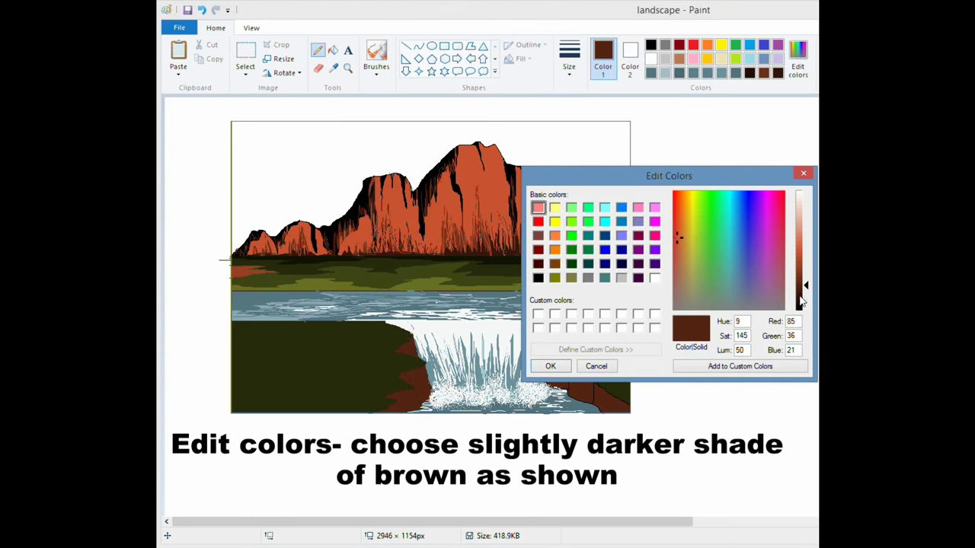
{"action": "left_click", "coordinate": [800, 297]}
{"action": "left_click", "coordinate": [558, 369]}
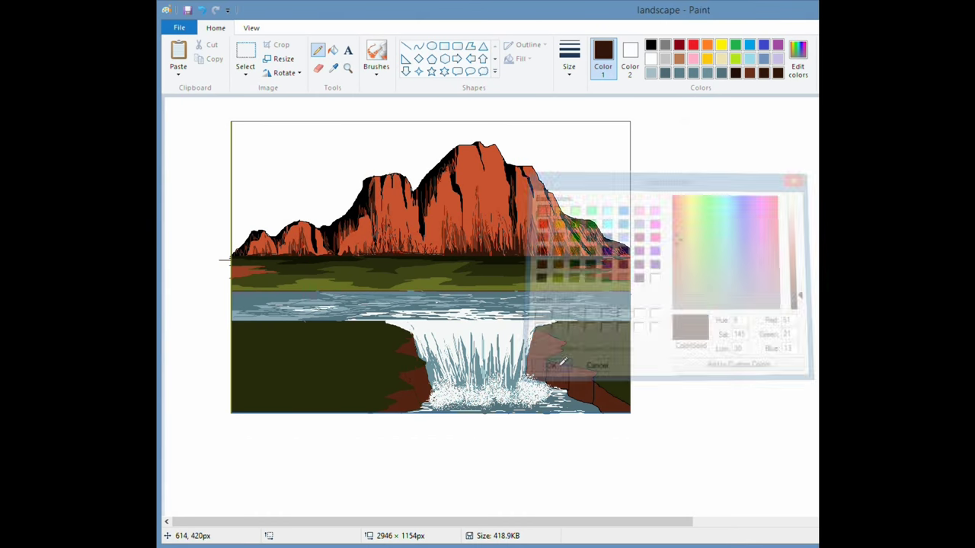